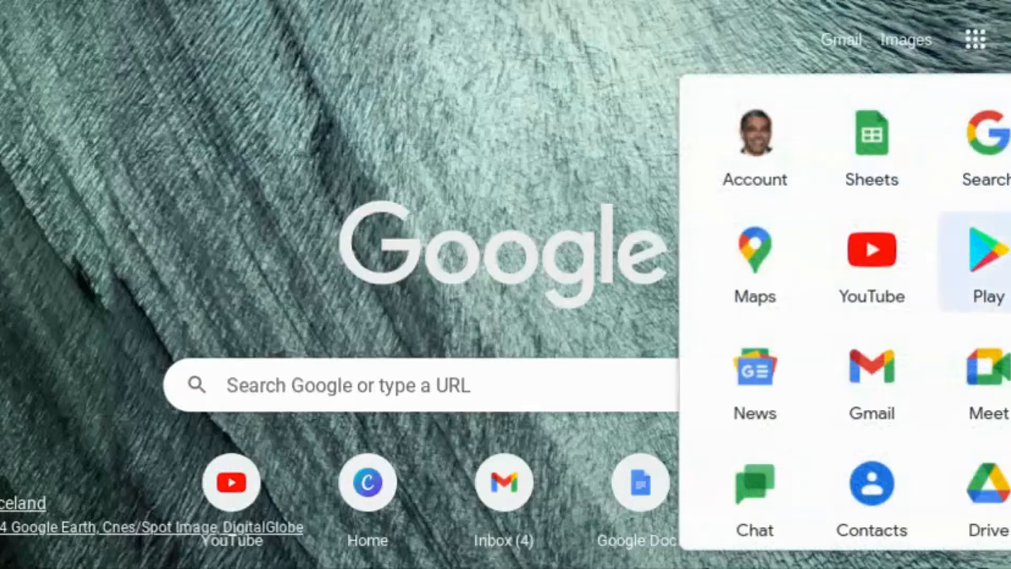
- Go to Google Sheets and open the existing spreadsheet Number 101 from the recent files
click(871, 140)
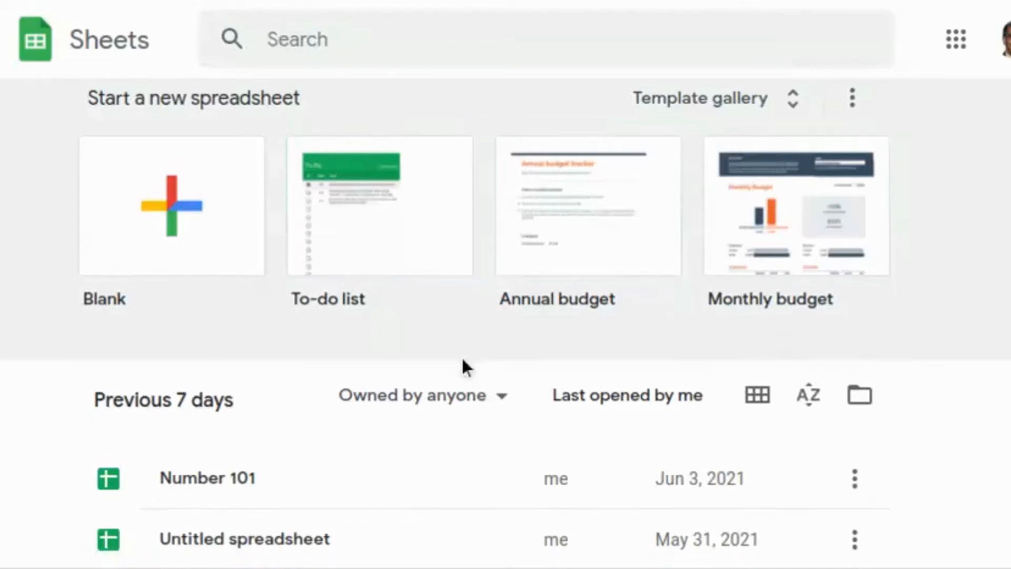
scroll(463, 365, down, 3)
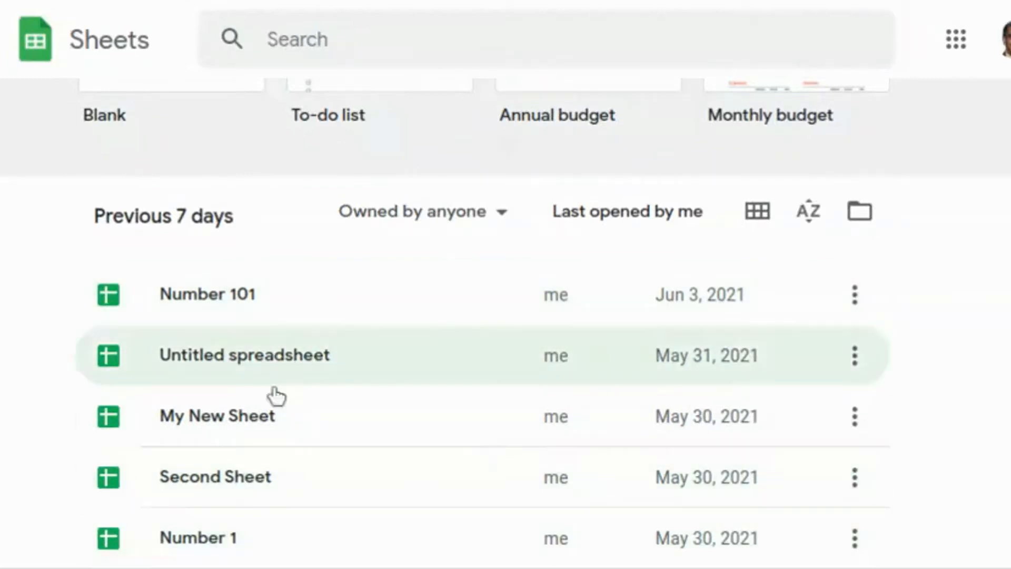
scroll(439, 352, up, 1)
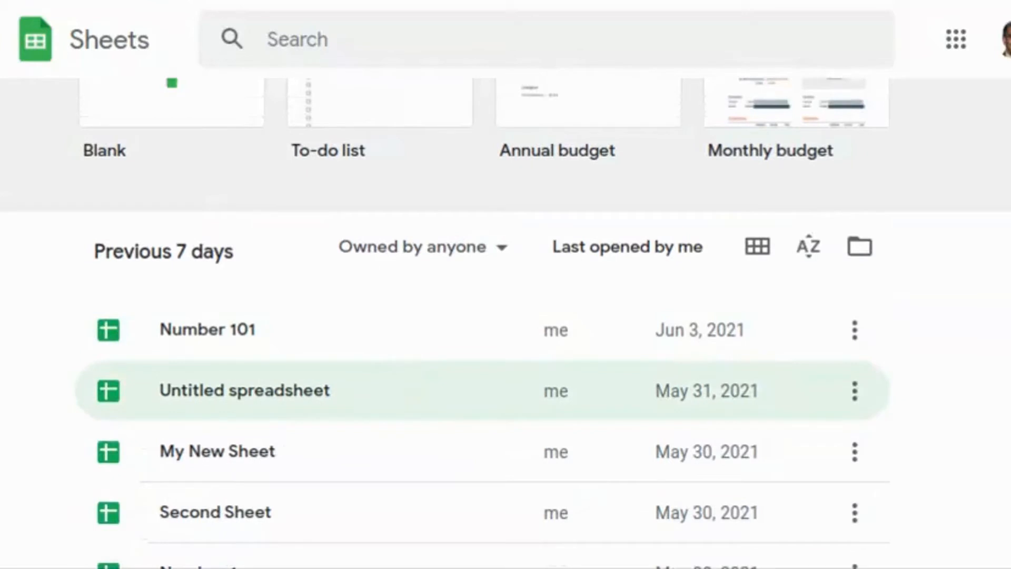
click(214, 339)
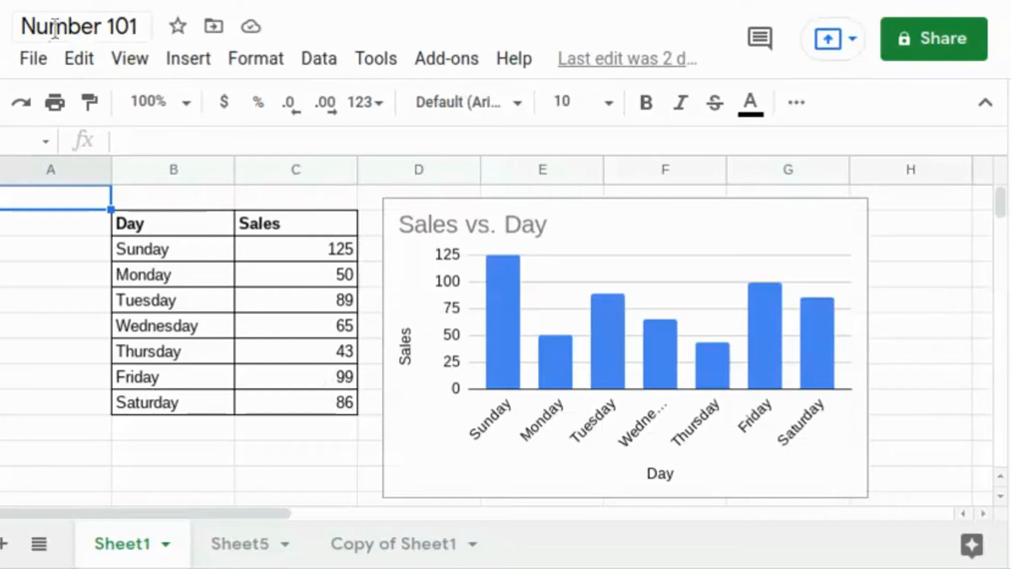
- Rename the open spreadsheet to Number 202
click(93, 25)
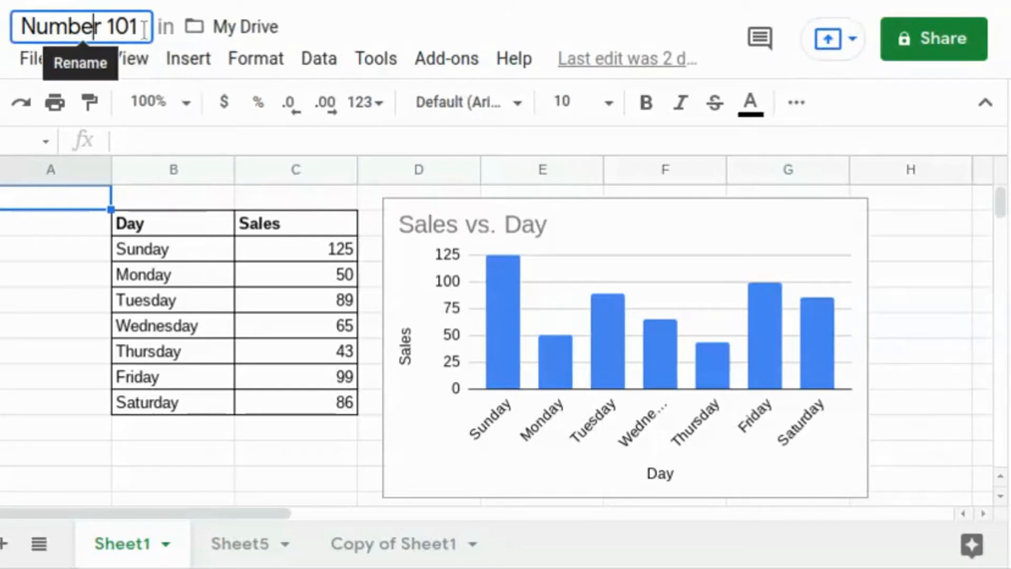
drag(138, 27, 105, 25)
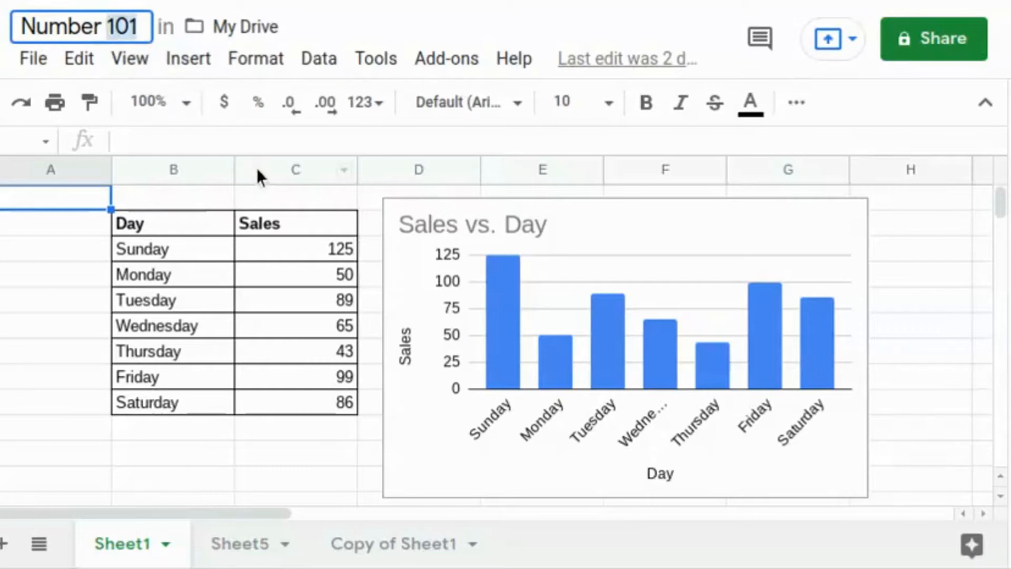
text(202)
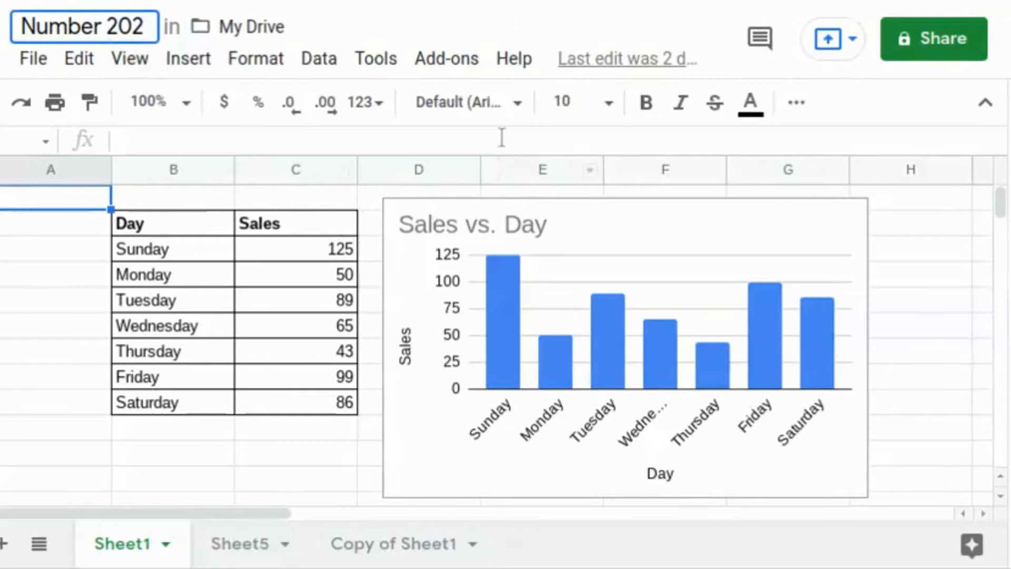
key(Return)
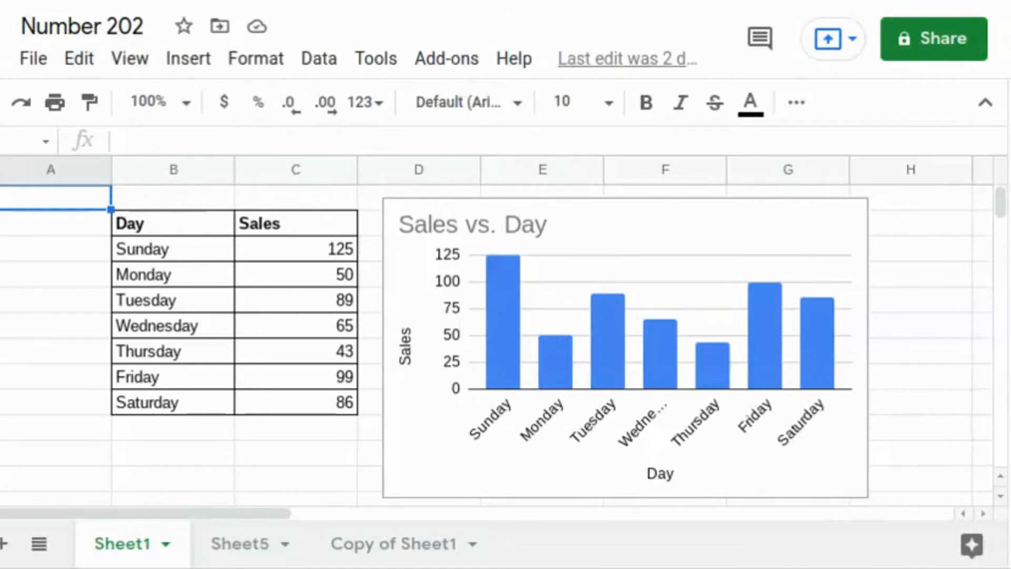
- Make a copy of the spreadsheet in My Drive, keeping the suggested name and leaving the sharing and comment options off
click(37, 66)
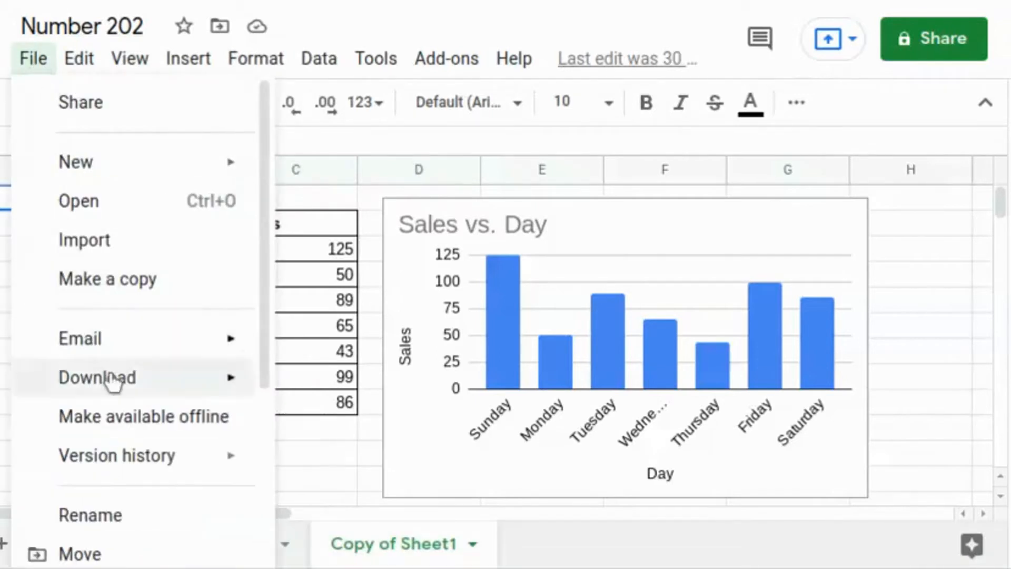
click(125, 291)
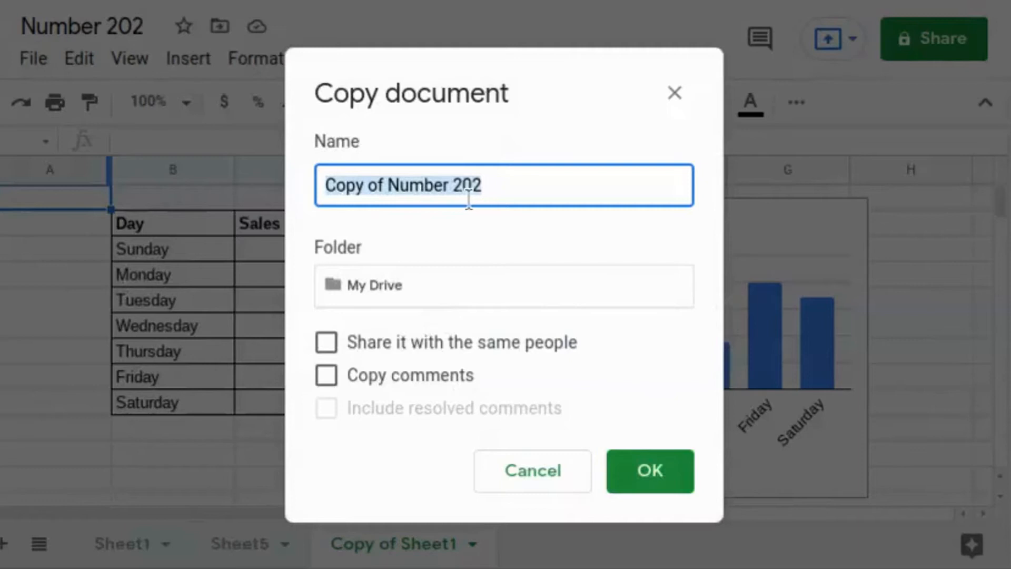
click(651, 470)
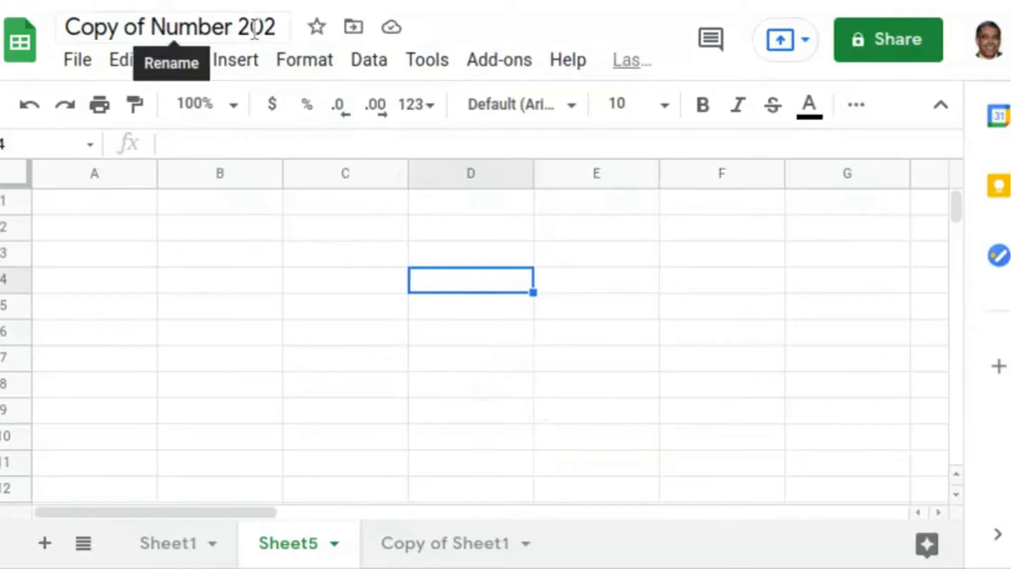
- Rename the copied spreadsheet to Number 101
drag(239, 27, 280, 29)
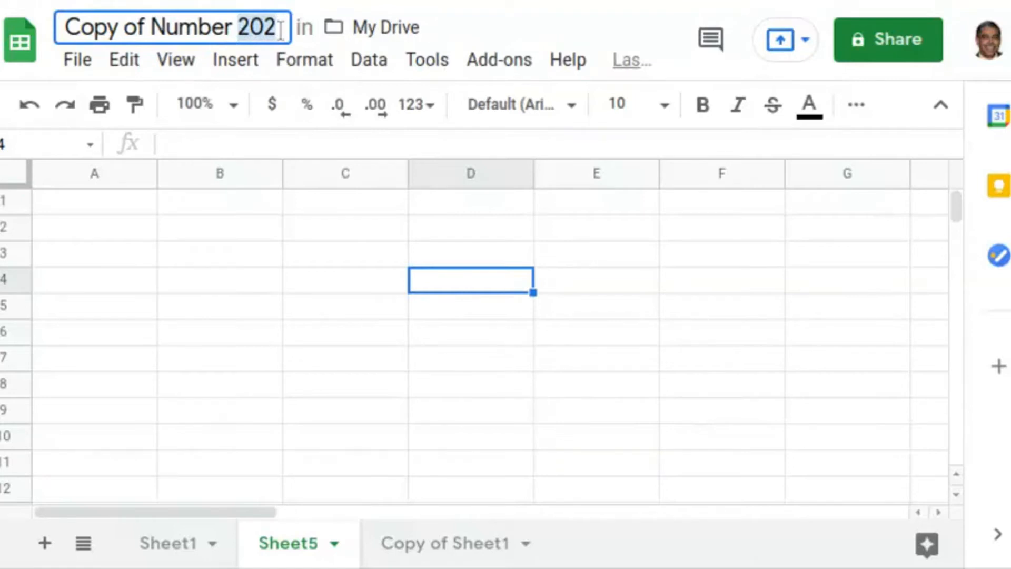
text(101)
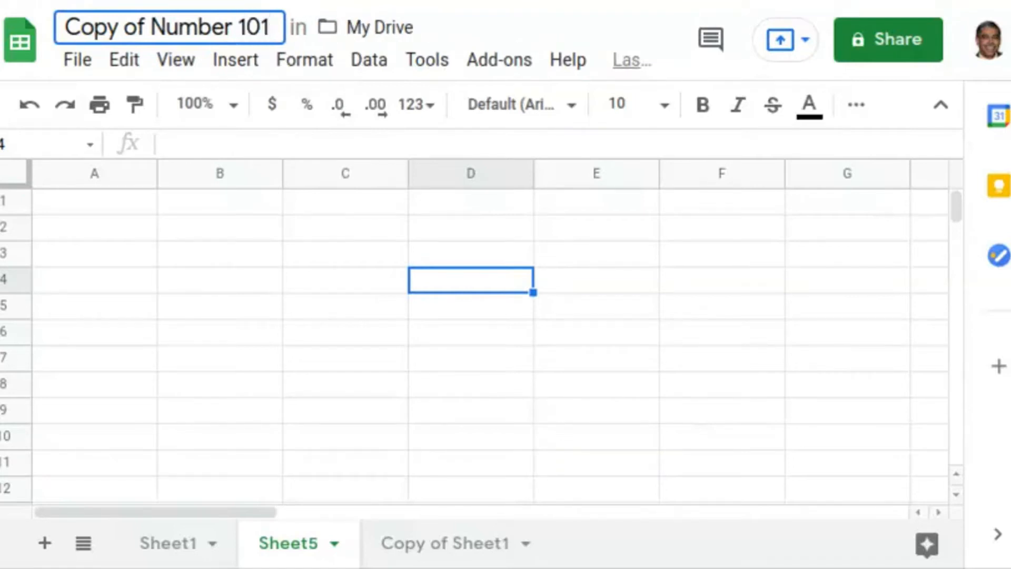
drag(153, 32, 14, 39)
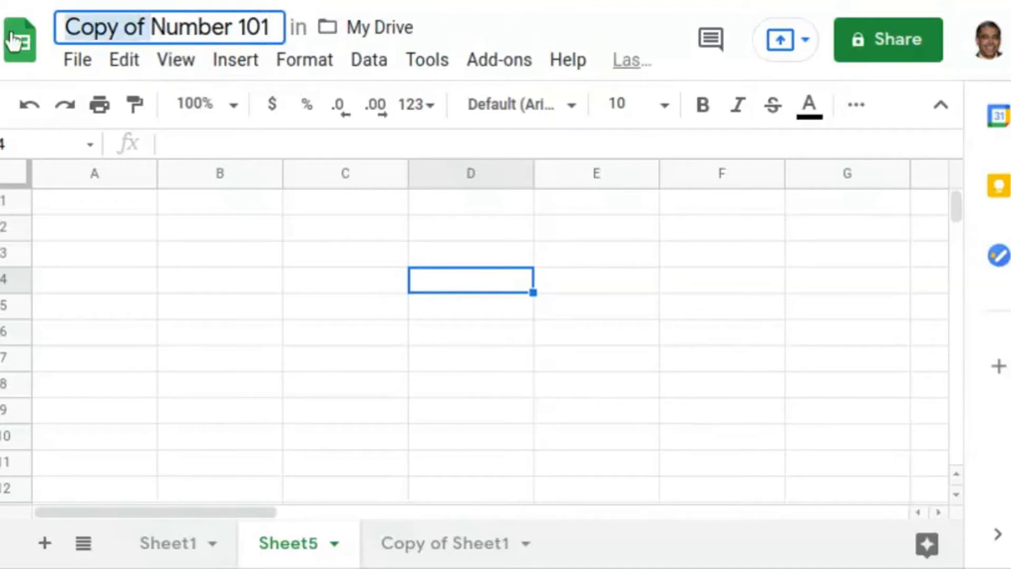
key(BackSpace)
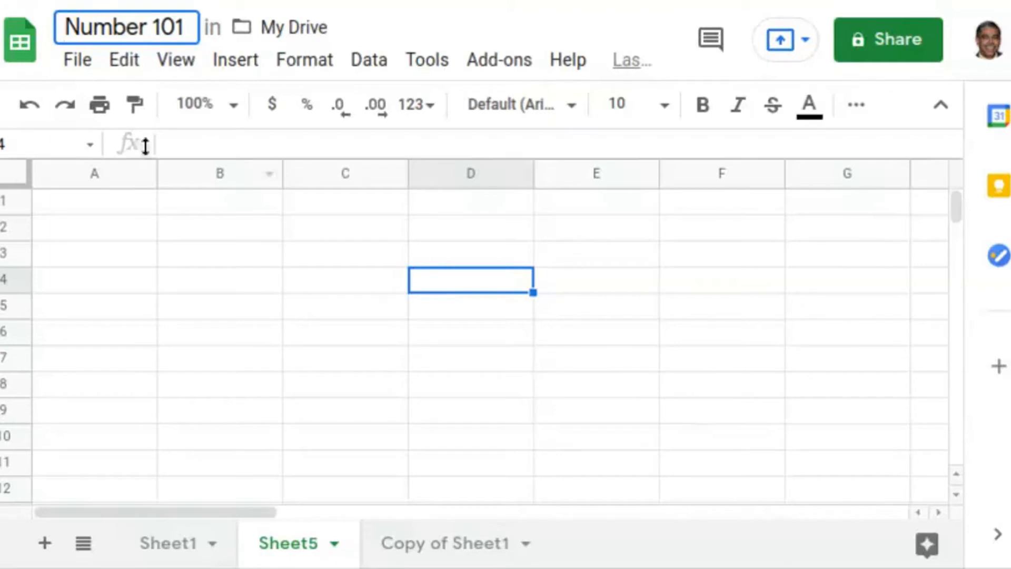
click(324, 307)
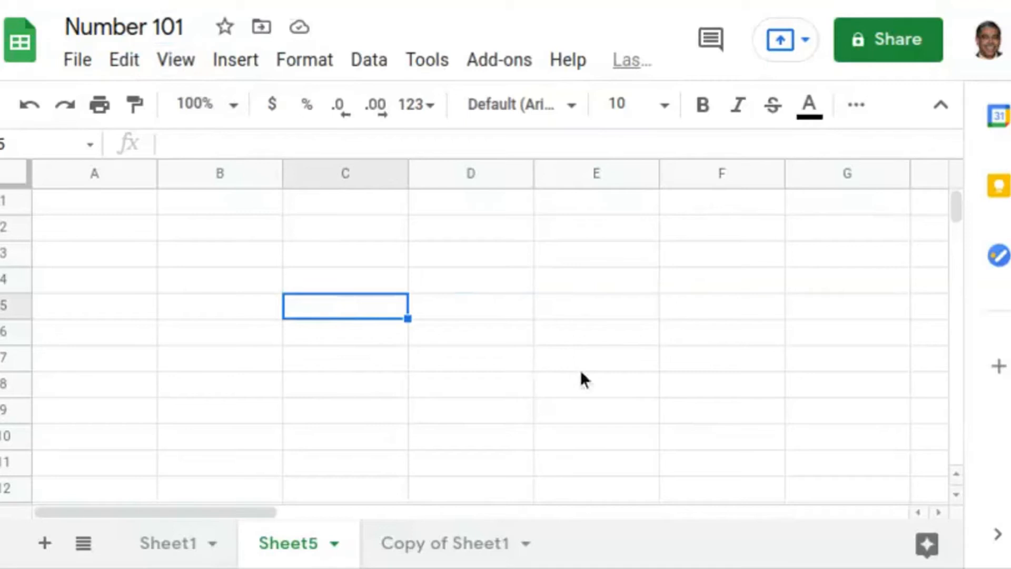
scroll(585, 311, down, 1)
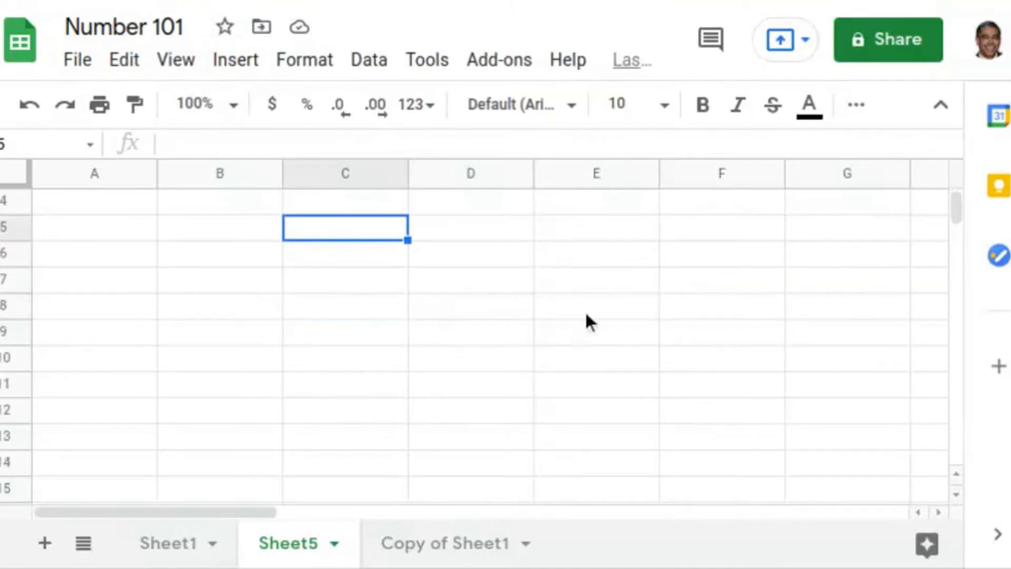
scroll(585, 311, up, 1)
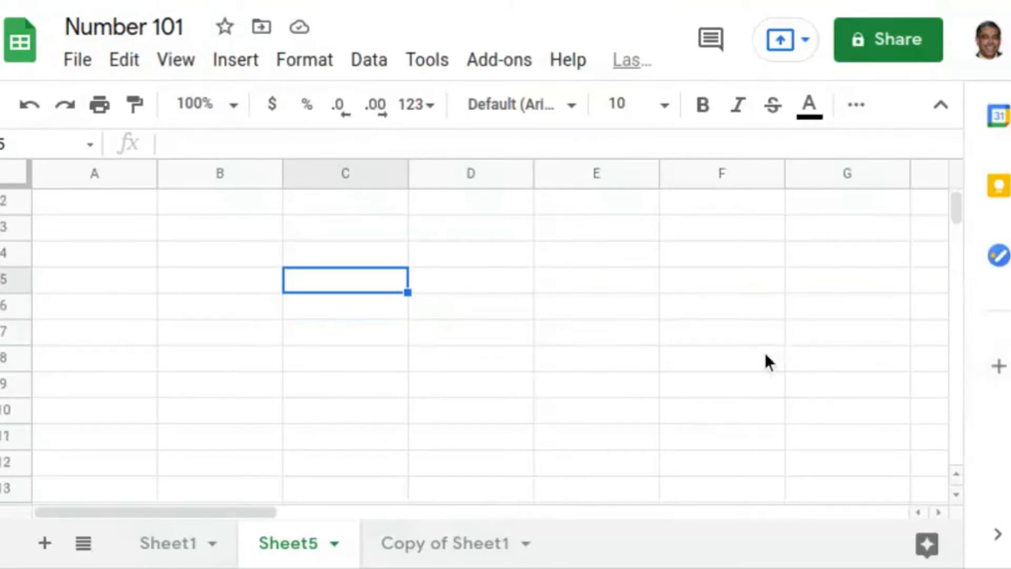
scroll(765, 361, up, 1)
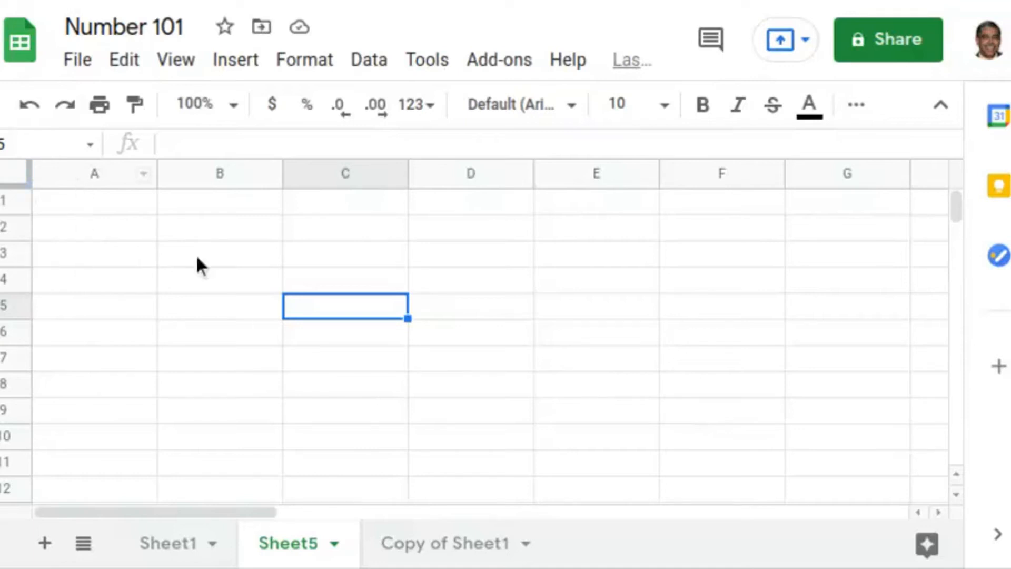
click(220, 258)
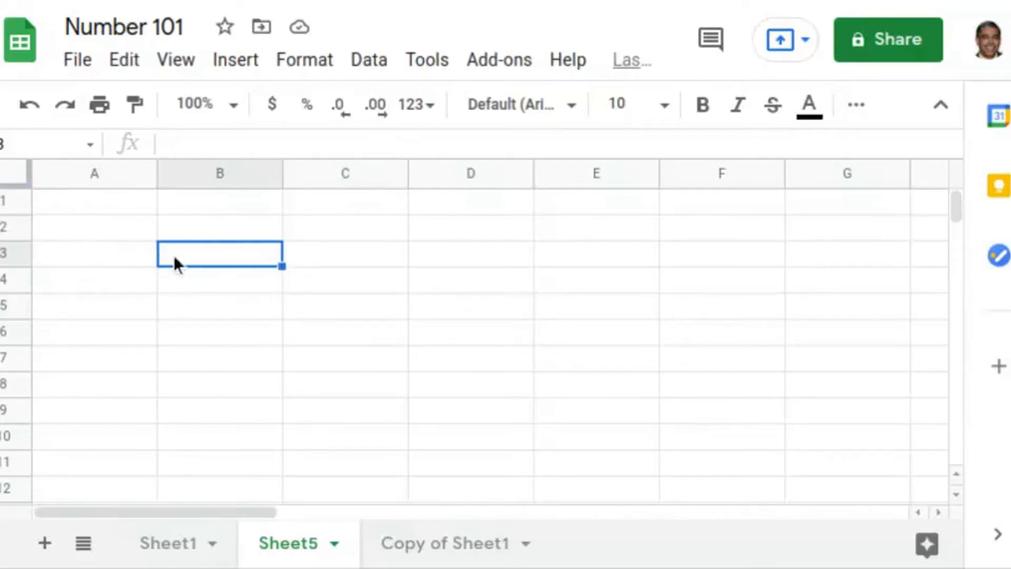
click(218, 282)
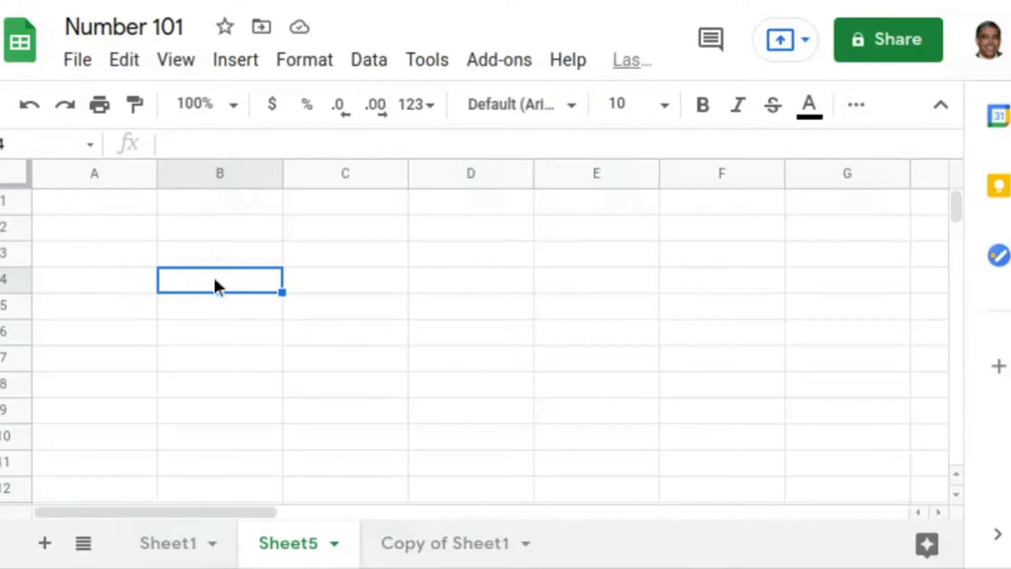
click(214, 230)
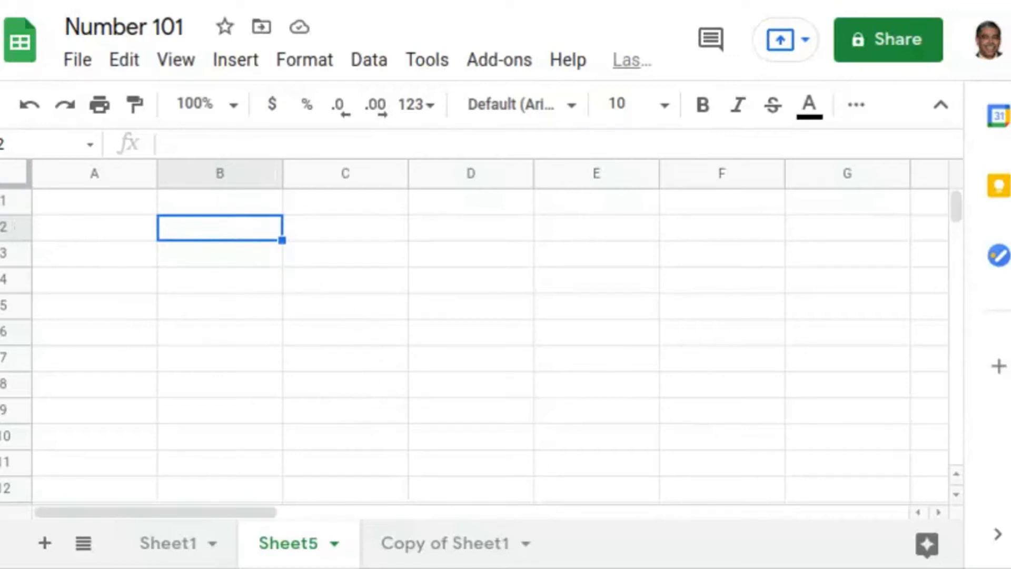
click(314, 315)
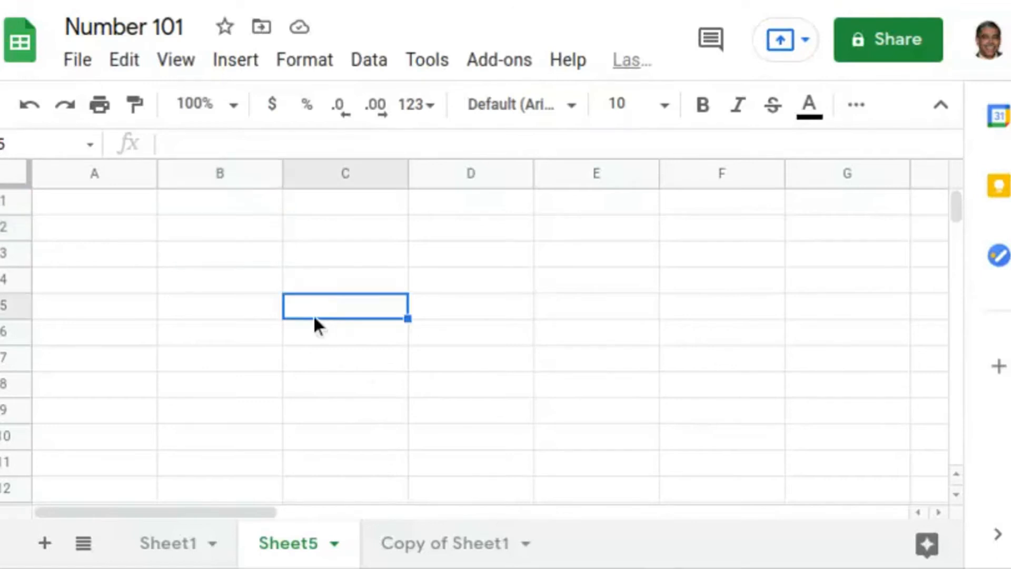
click(233, 278)
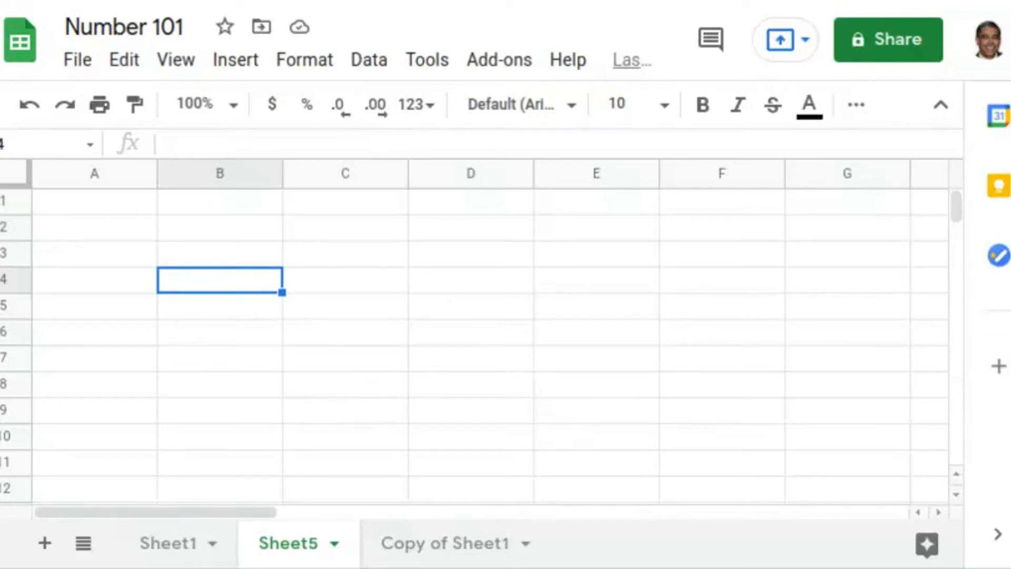
click(302, 335)
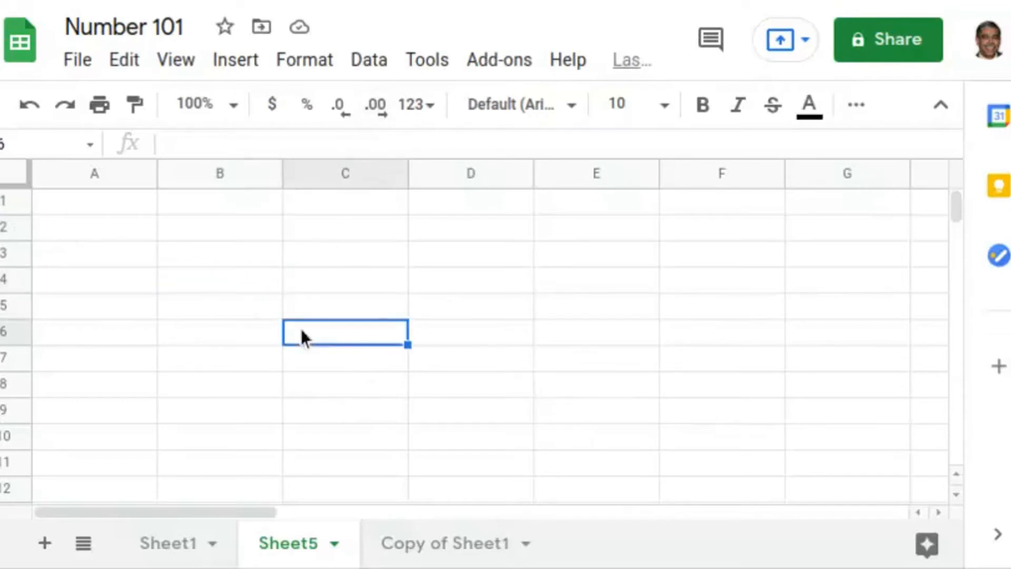
- Enter the text "word" in cell B4 and the number 1223 in cell D4 of Sheet5
click(256, 285)
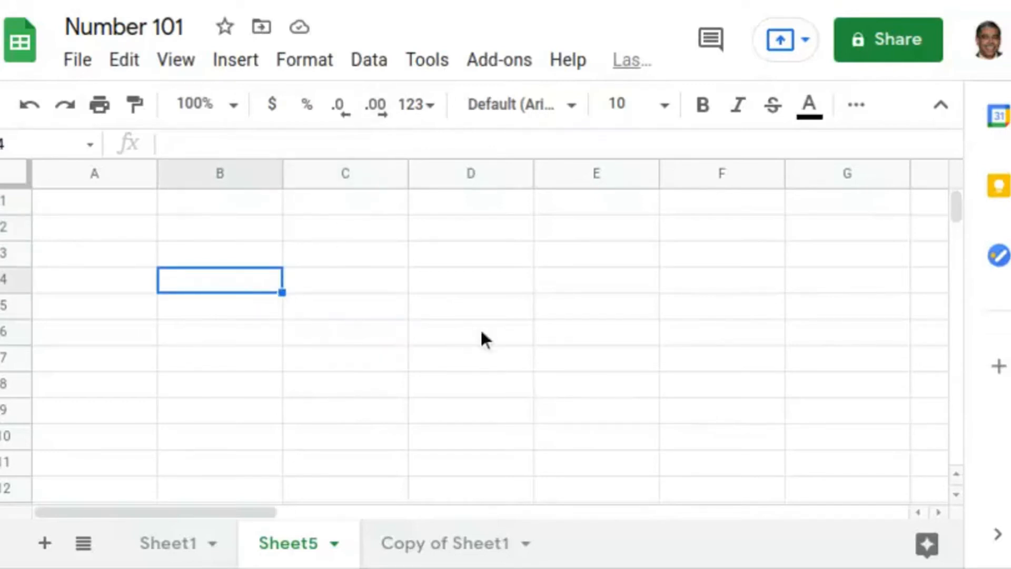
text(word)
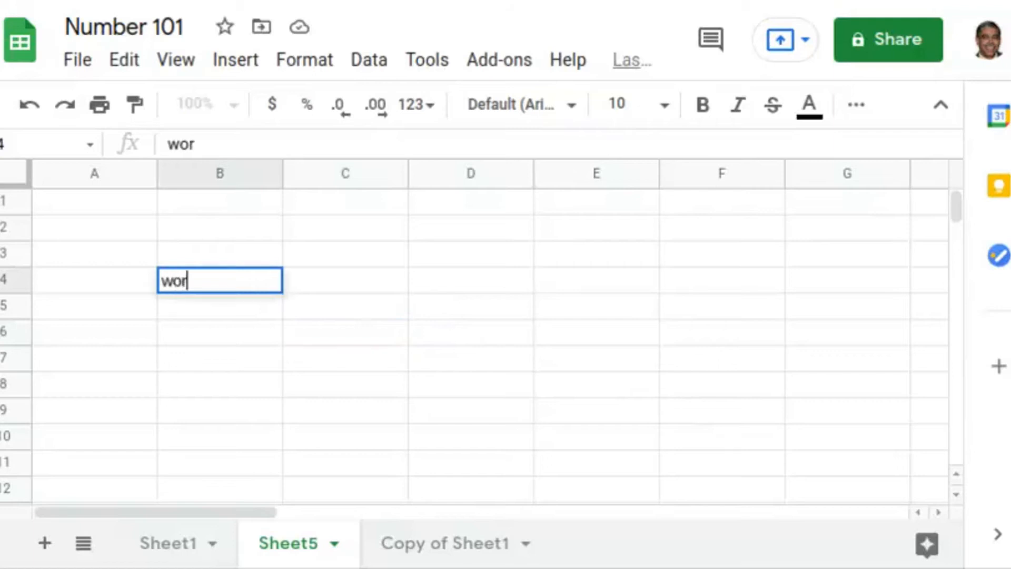
click(337, 333)
click(435, 284)
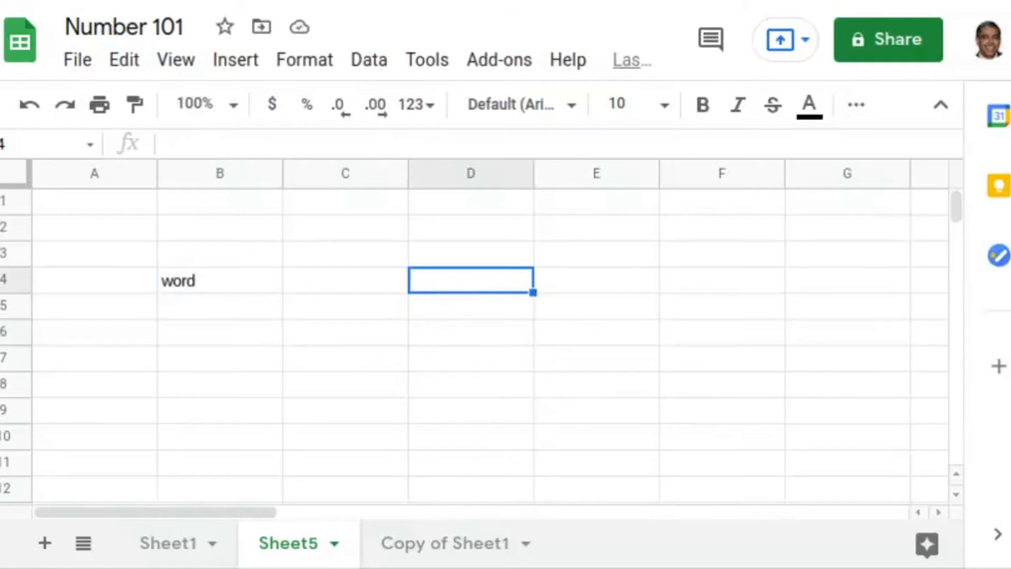
text(1223)
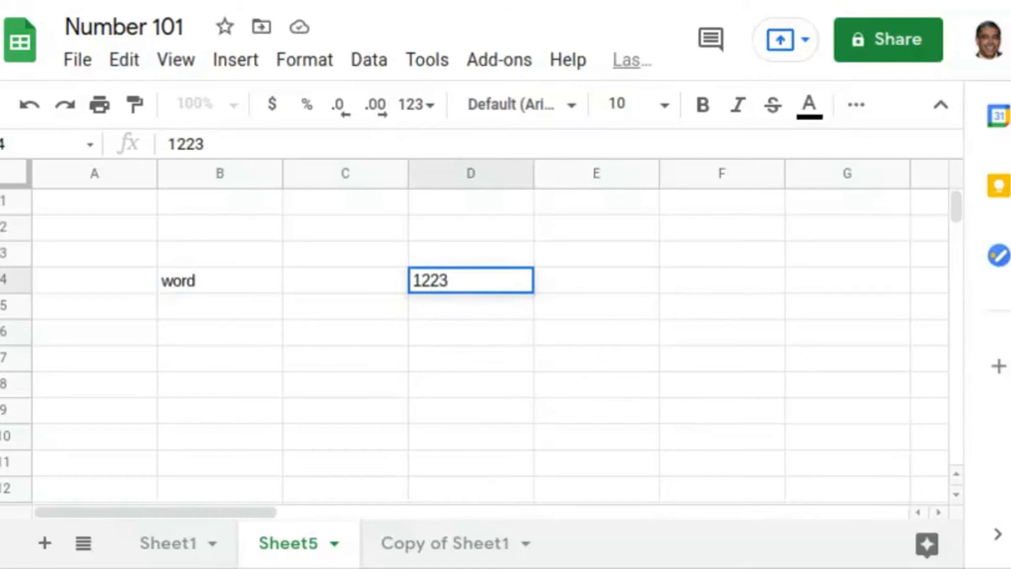
click(528, 361)
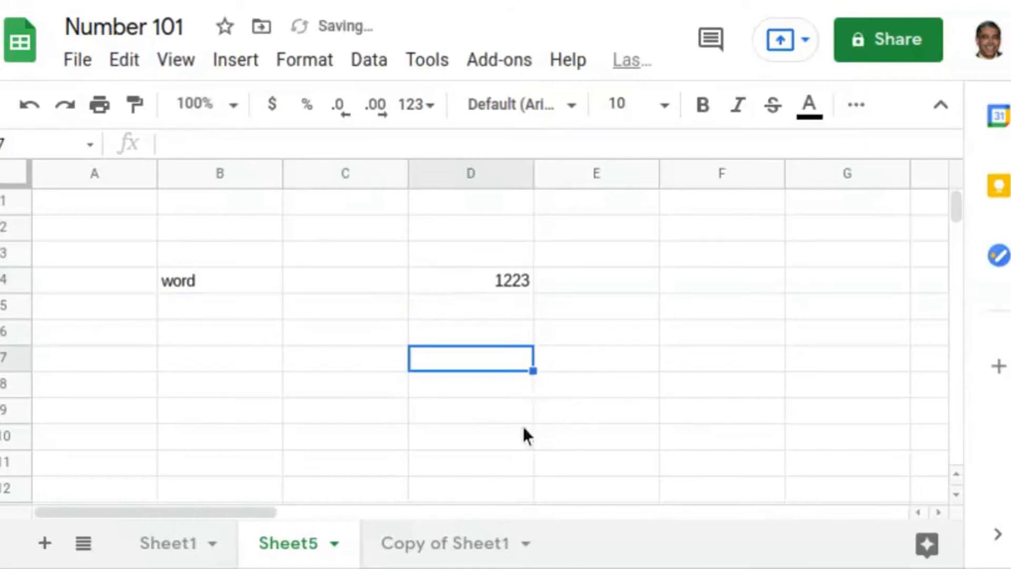
click(492, 319)
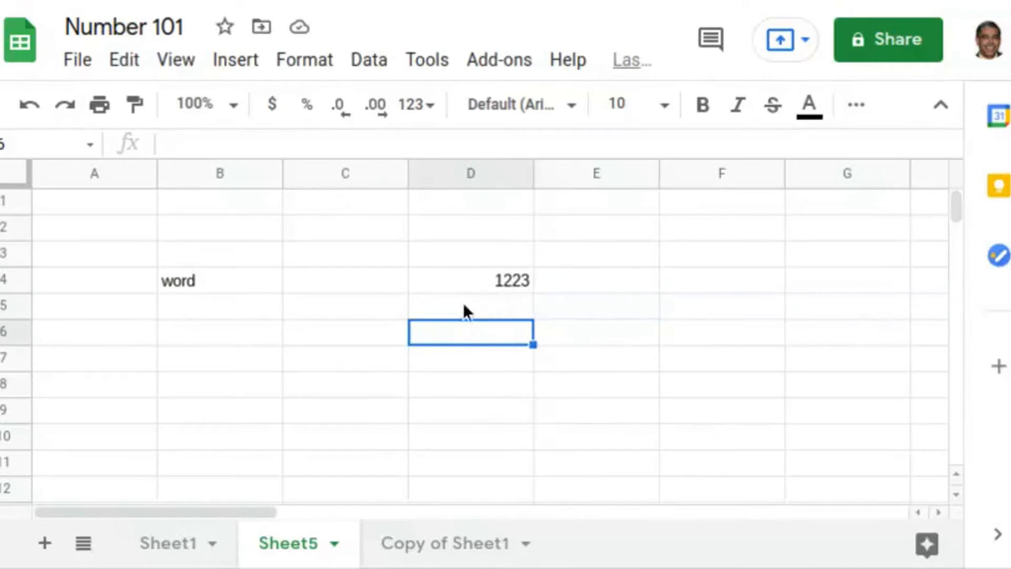
- Inspect the stored contents of cell D4 and cell B4 without changing them
click(493, 280)
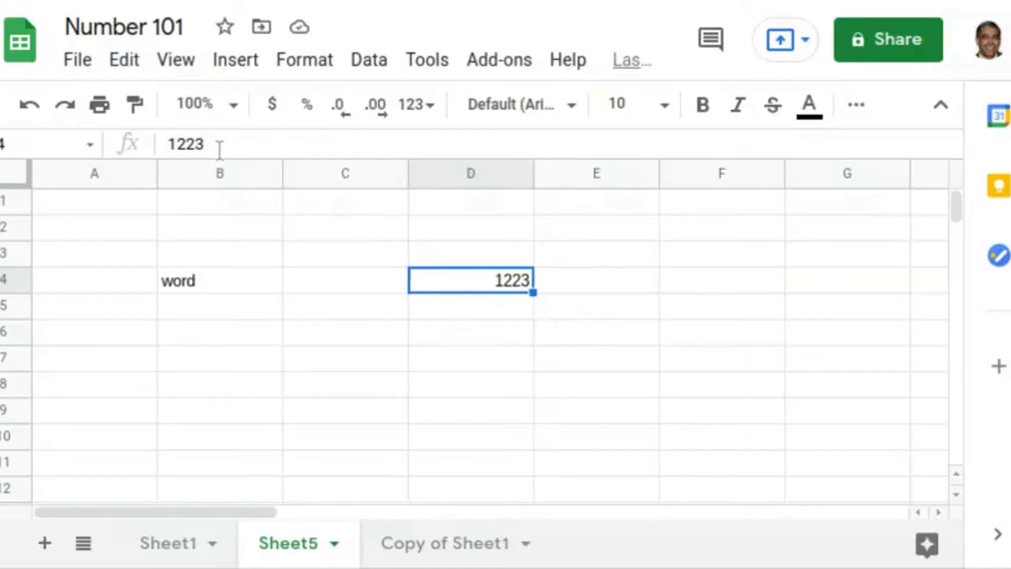
click(189, 285)
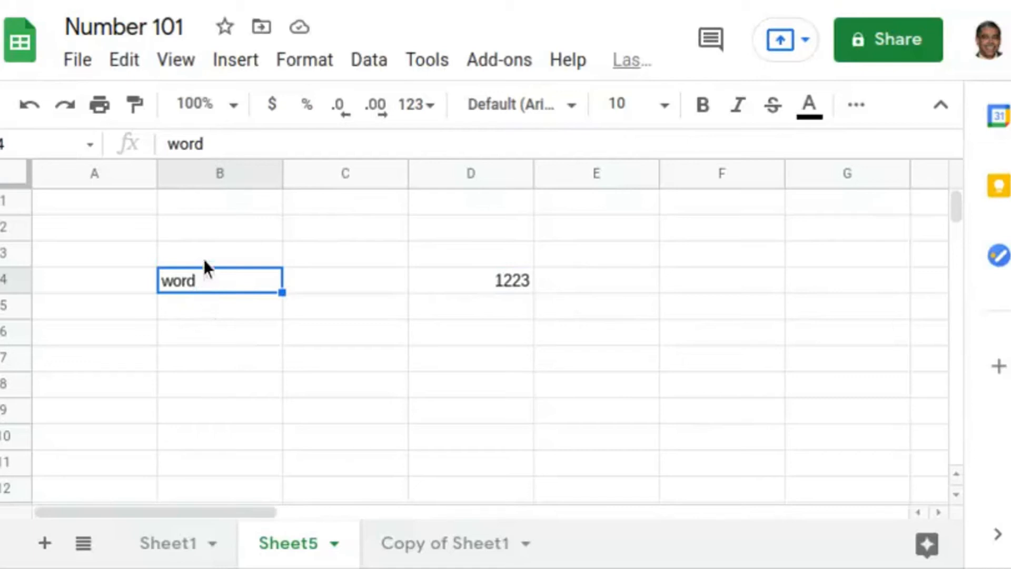
click(213, 144)
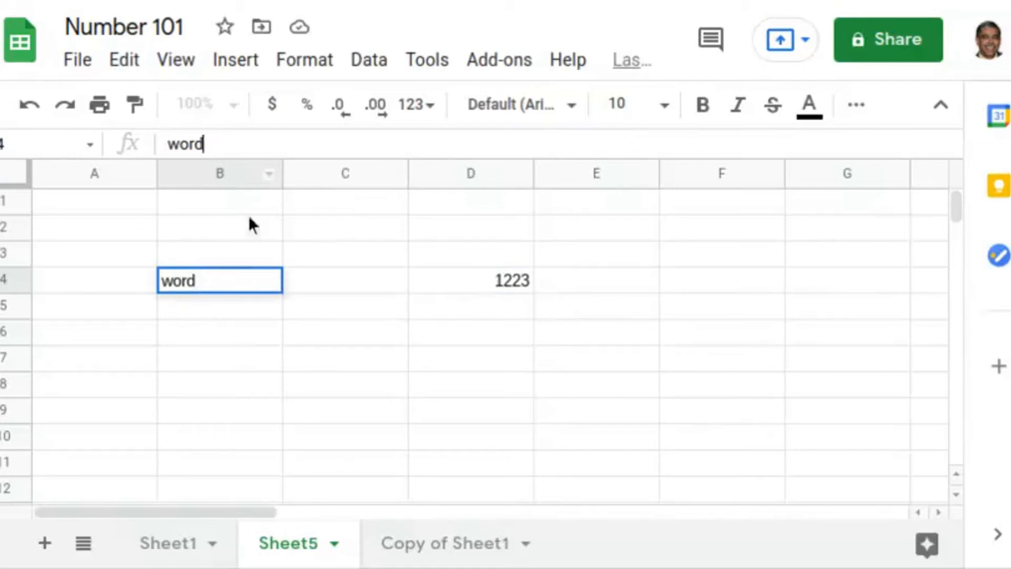
click(442, 334)
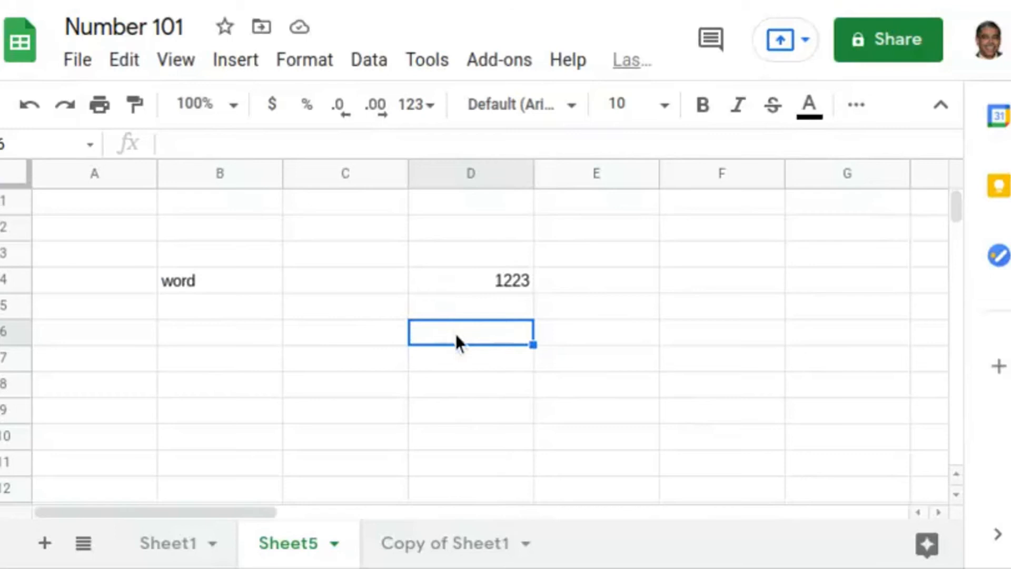
- Enter a formula in cell D6 that multiplies cell D4 by 2 (=D4*2)
text(=)
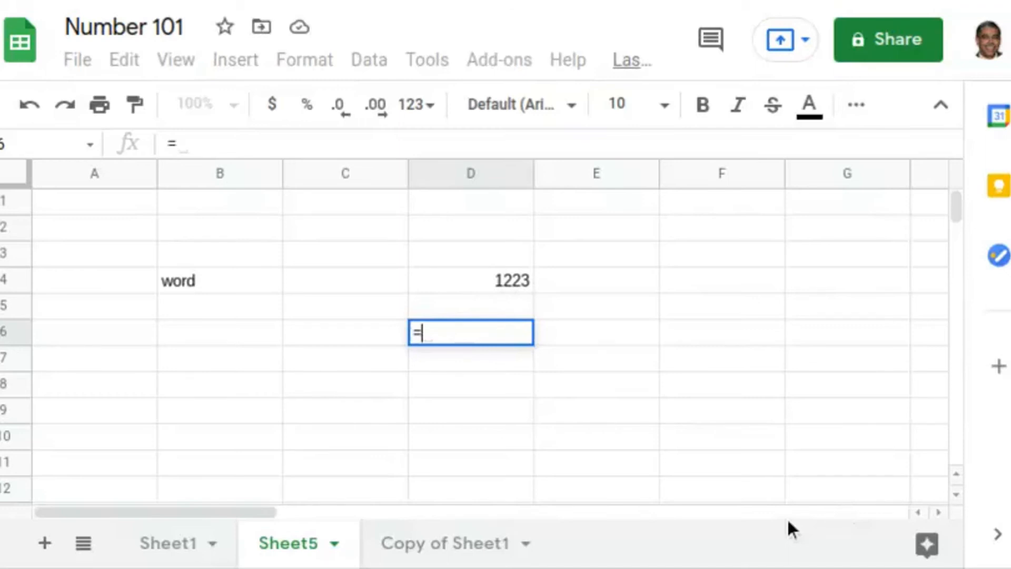
key(Up)
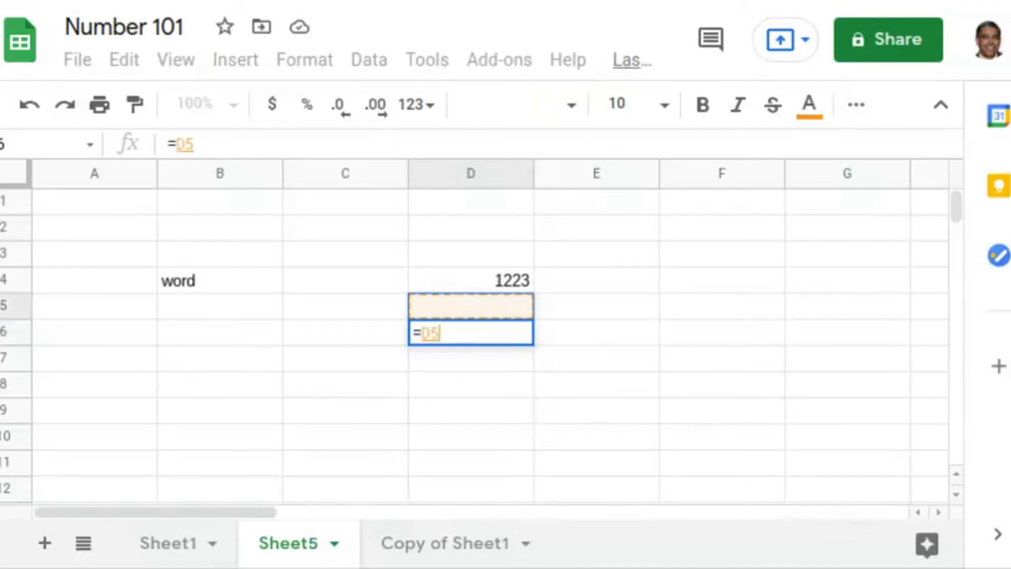
key(Up)
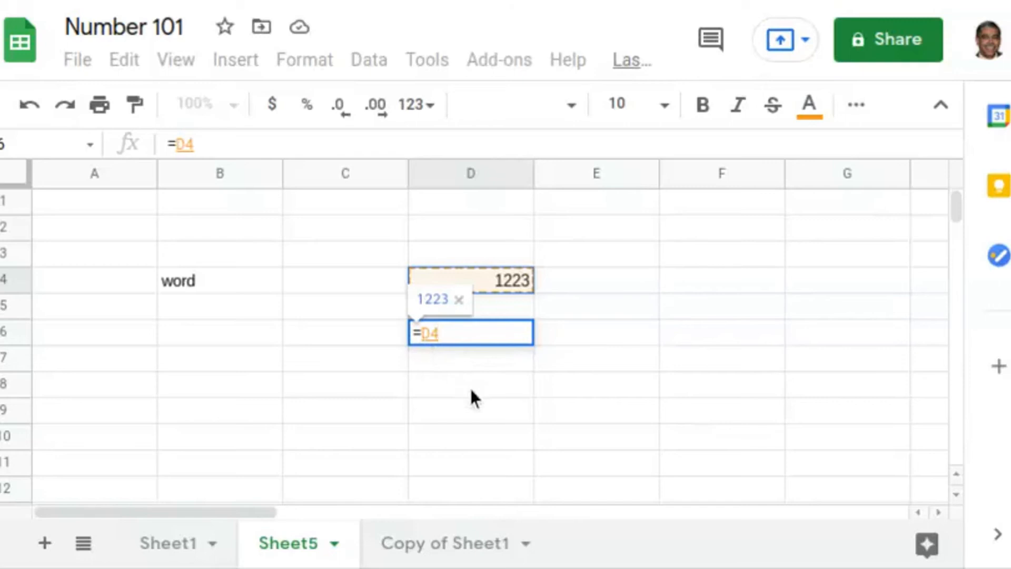
text(*)
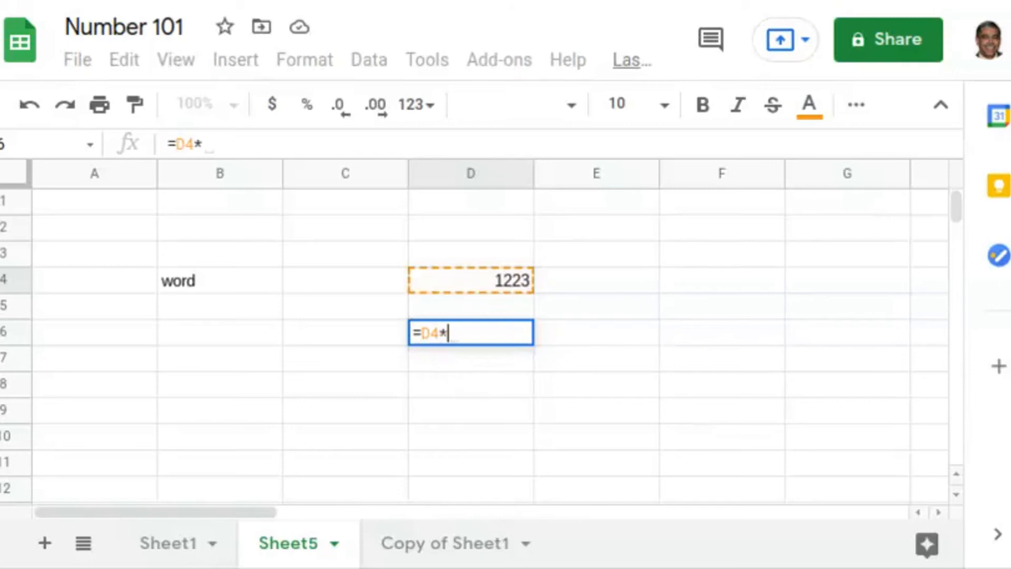
text(2)
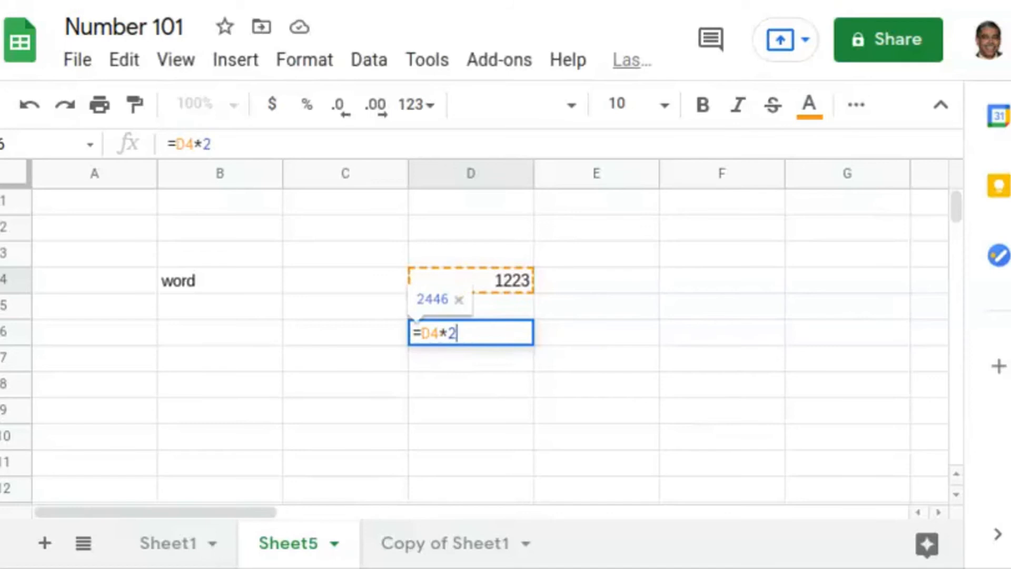
key(Return)
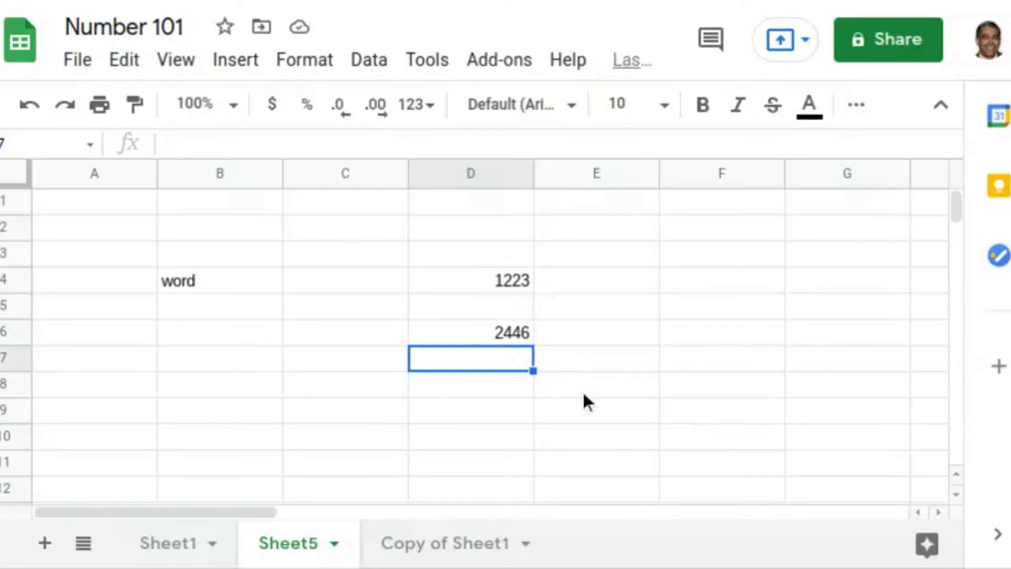
- Compare the stored contents of cells B4, D4 and D6, highlighting the formula in D6 without changing it
click(203, 280)
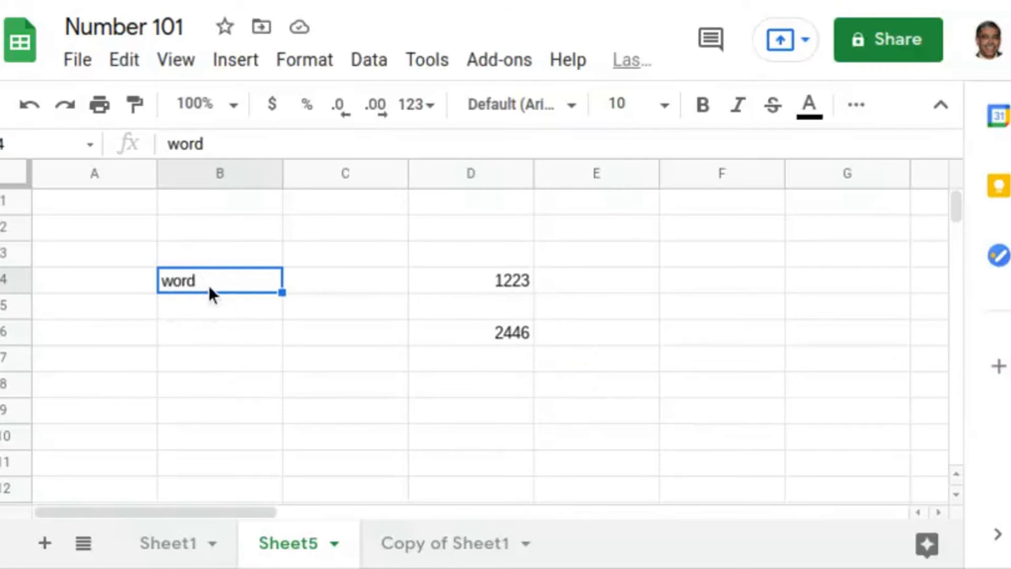
click(507, 281)
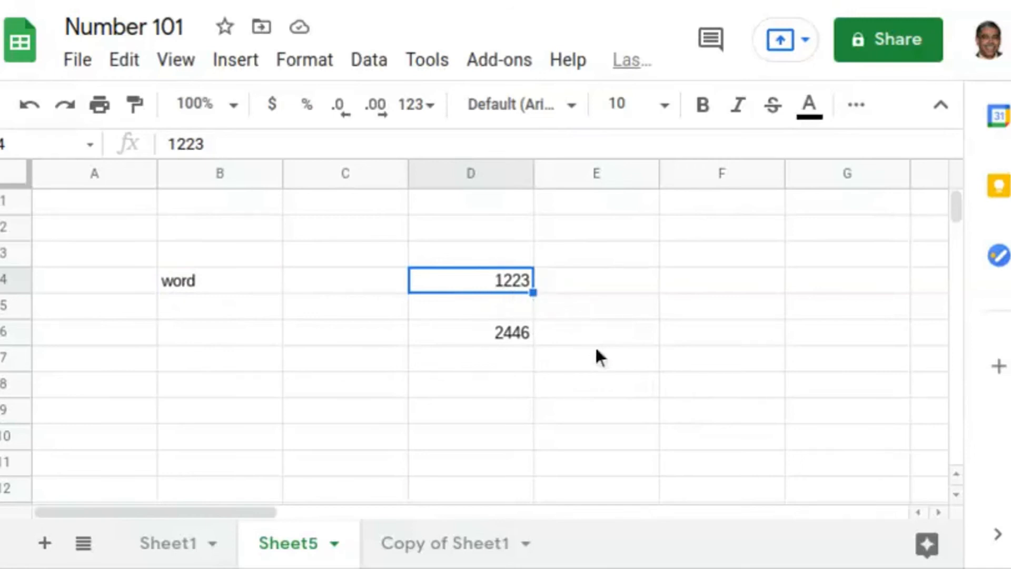
click(487, 332)
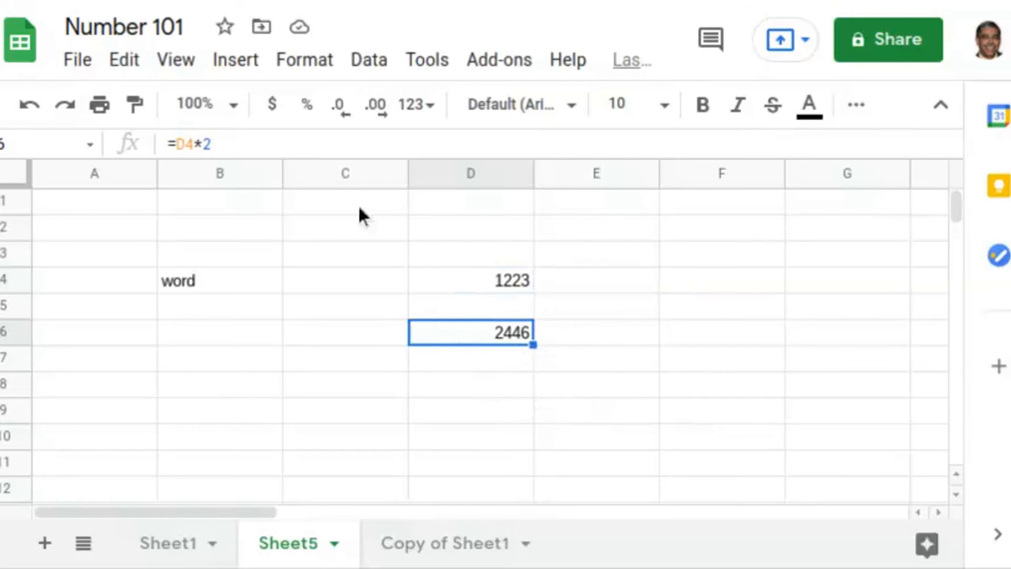
drag(216, 144, 165, 144)
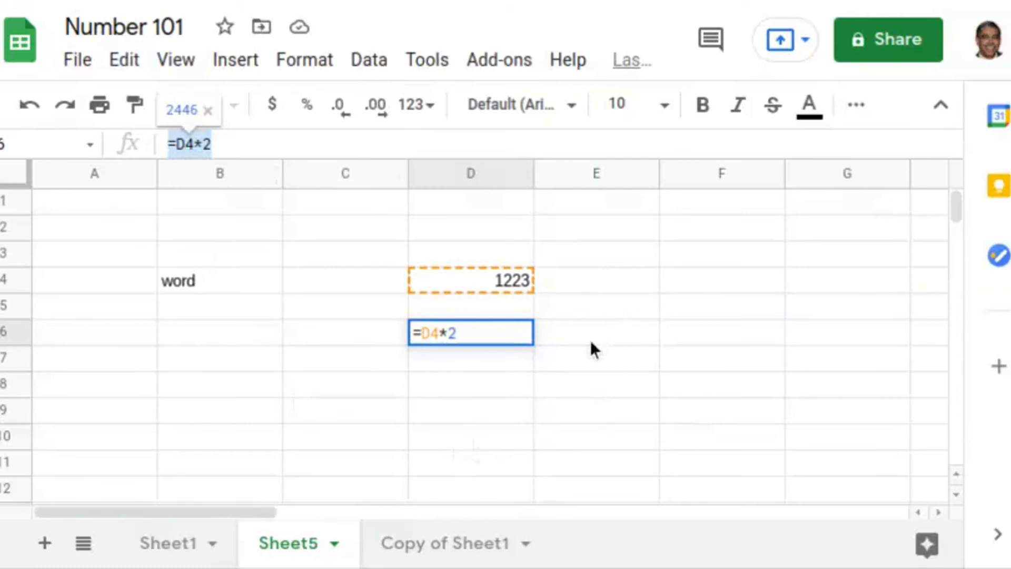
key(Return)
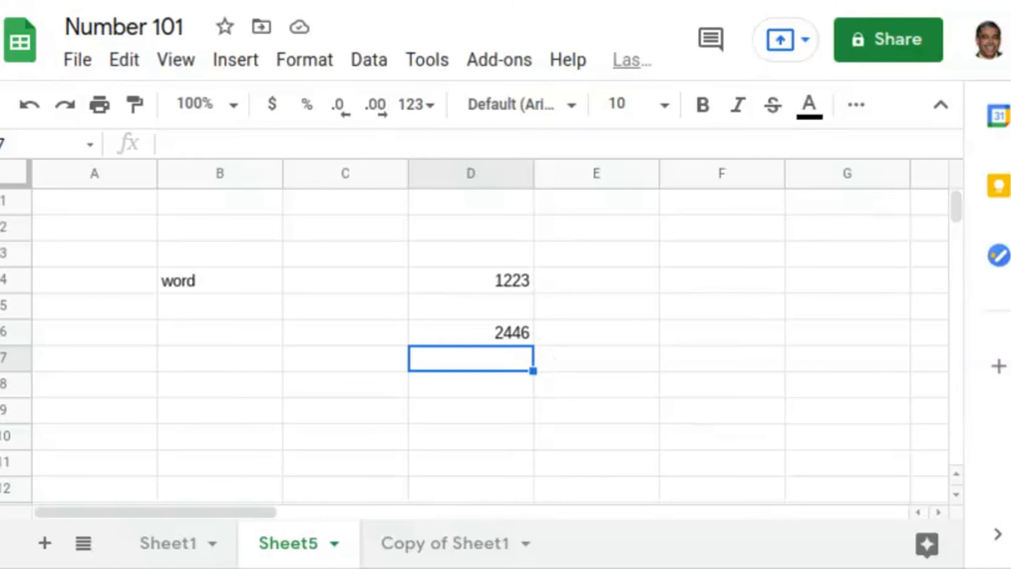
click(689, 340)
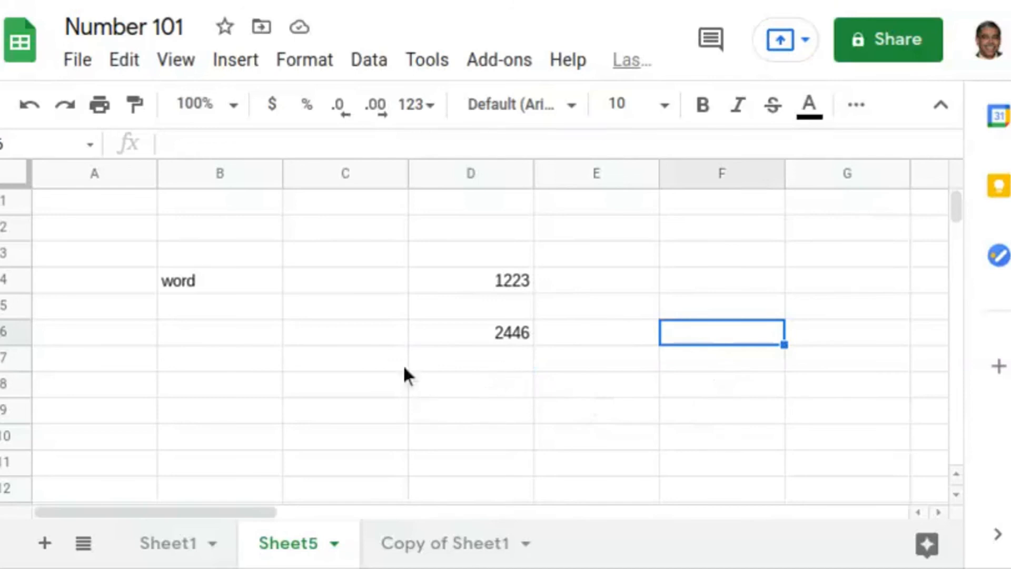
- Overwrite the formula in cell D6 with the number 55, check the cell's content, and undo the overwrite
click(473, 334)
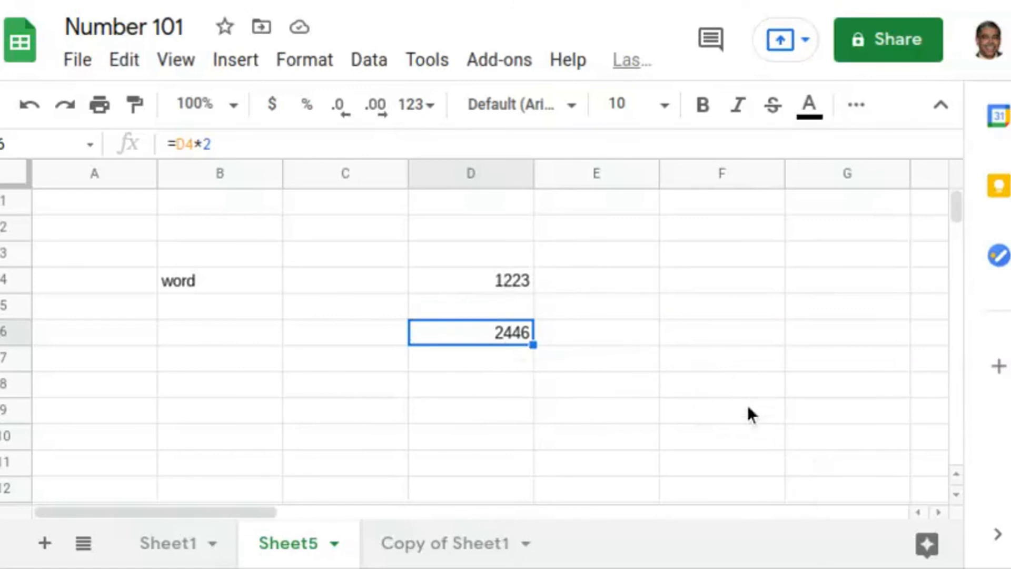
text(55)
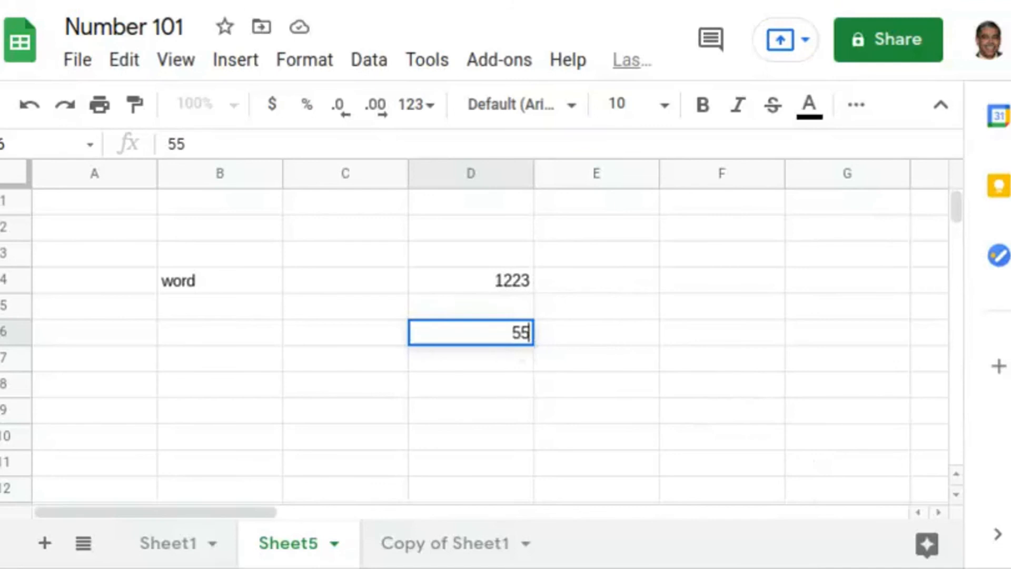
click(674, 416)
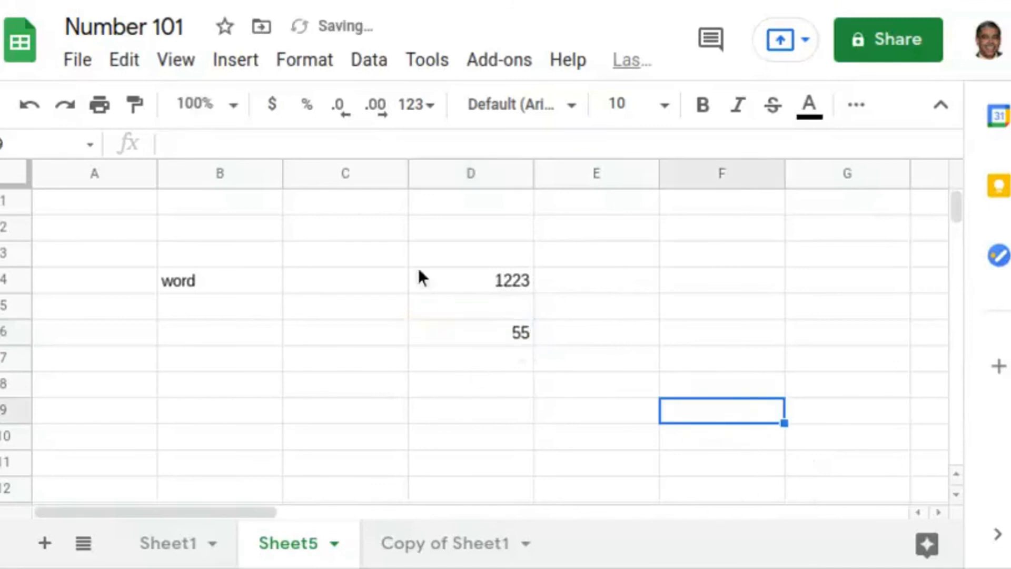
click(477, 337)
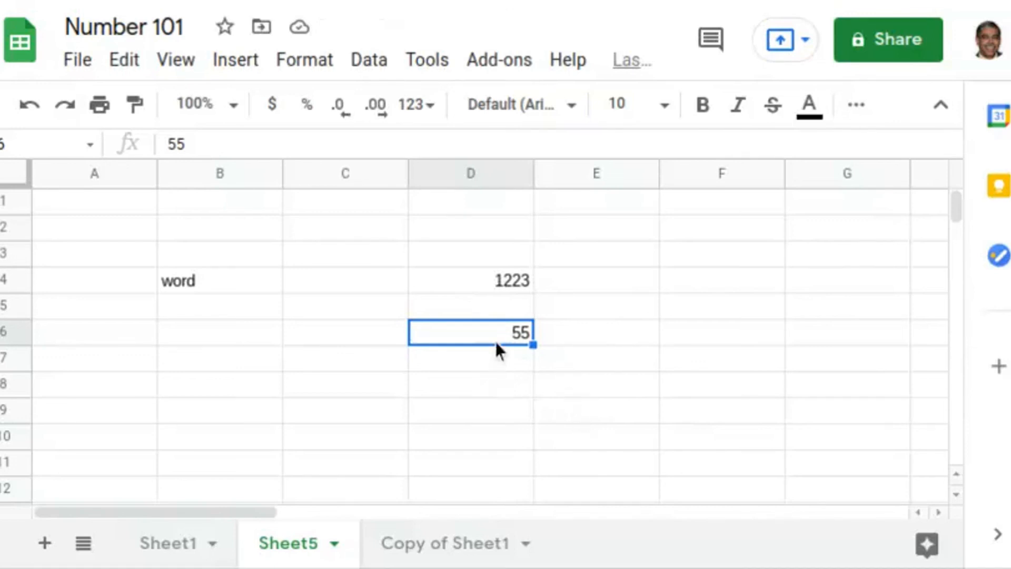
click(32, 108)
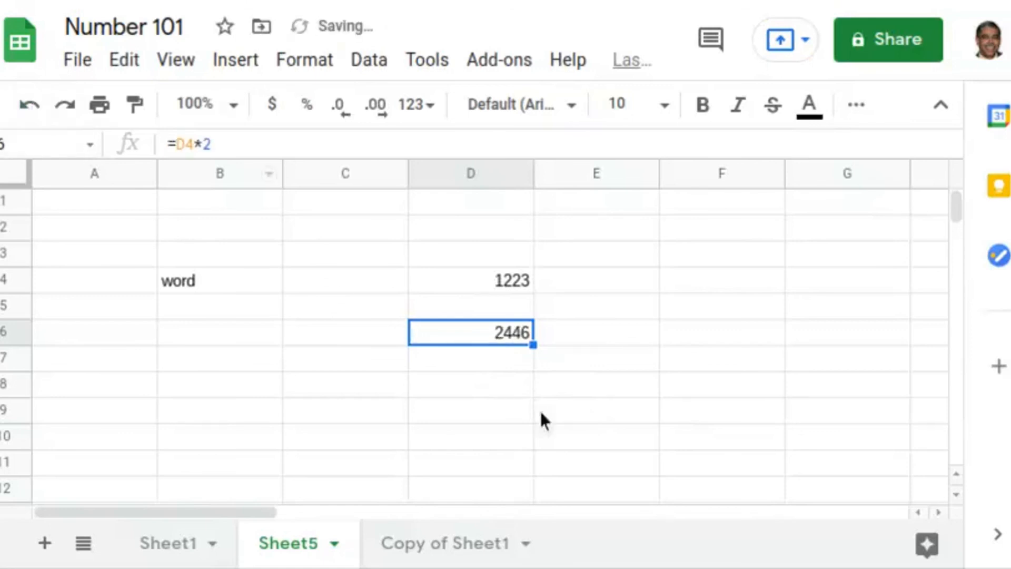
click(631, 417)
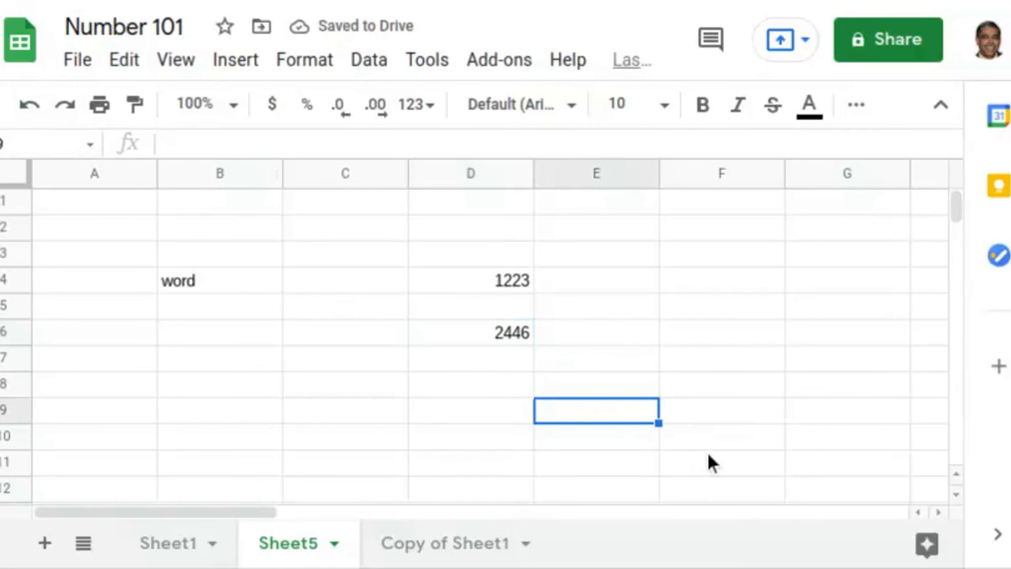
- Show the edit history of cell D6 to examine its latest change, and close it
click(716, 333)
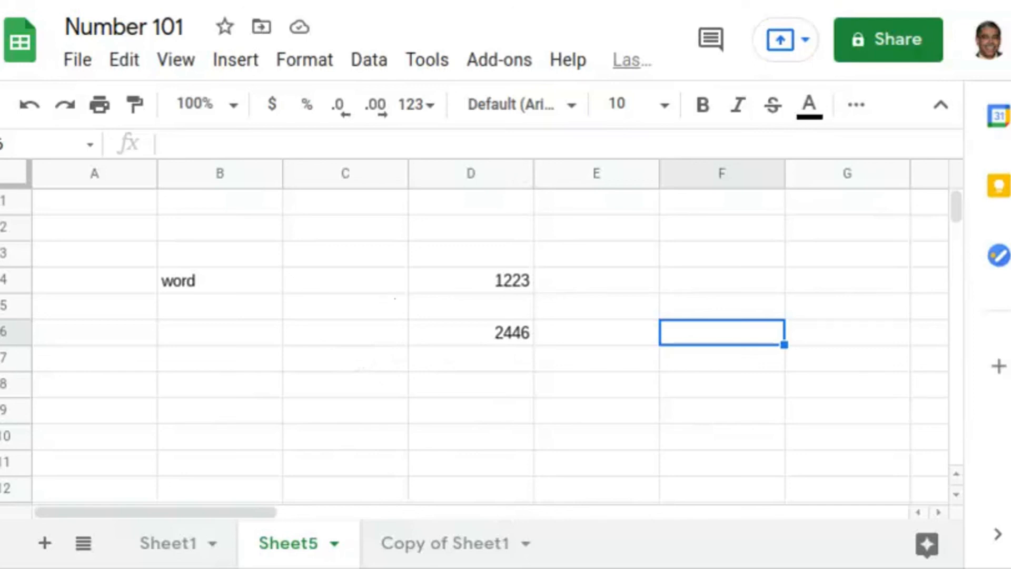
click(476, 341)
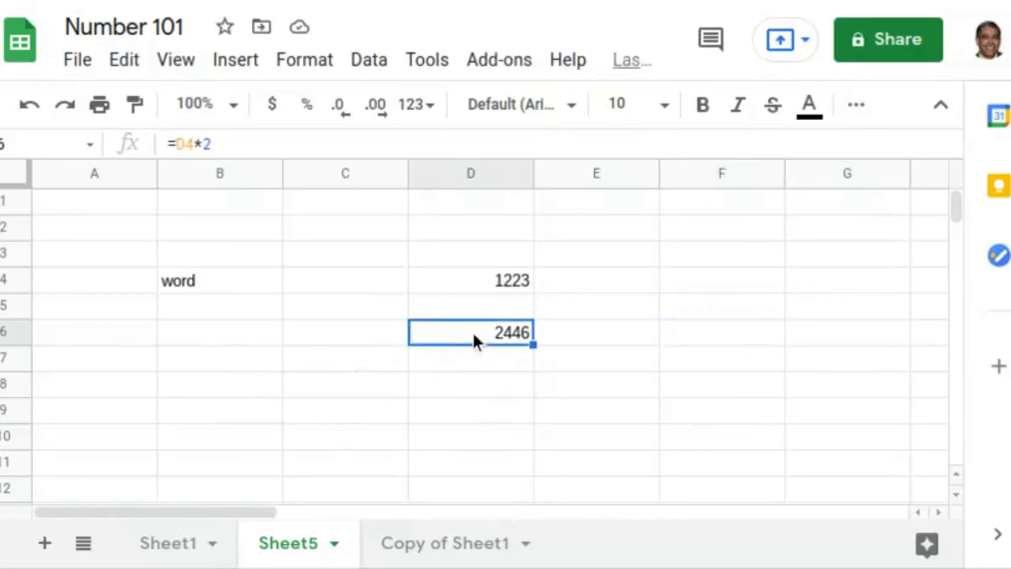
right_click(472, 330)
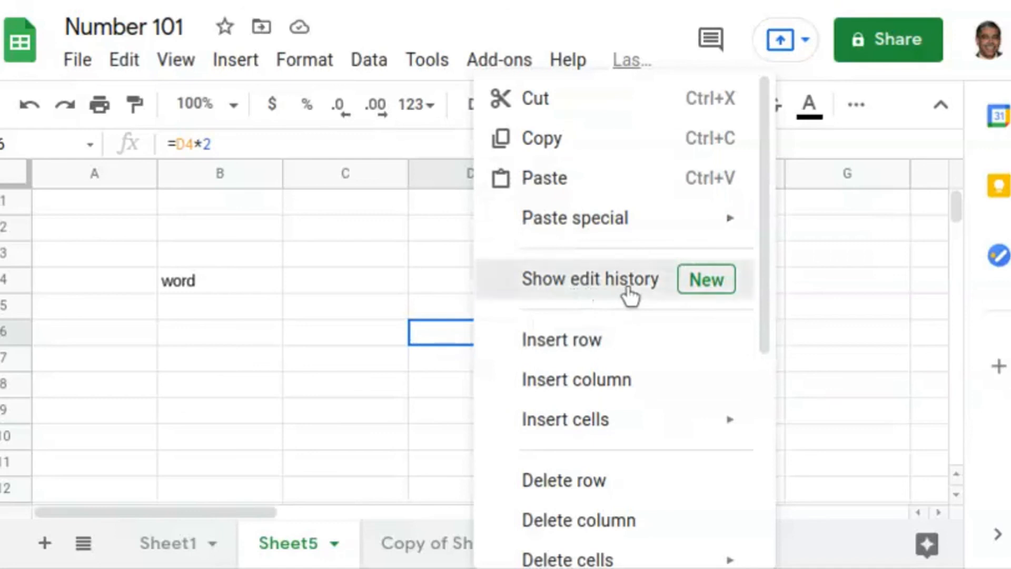
click(628, 288)
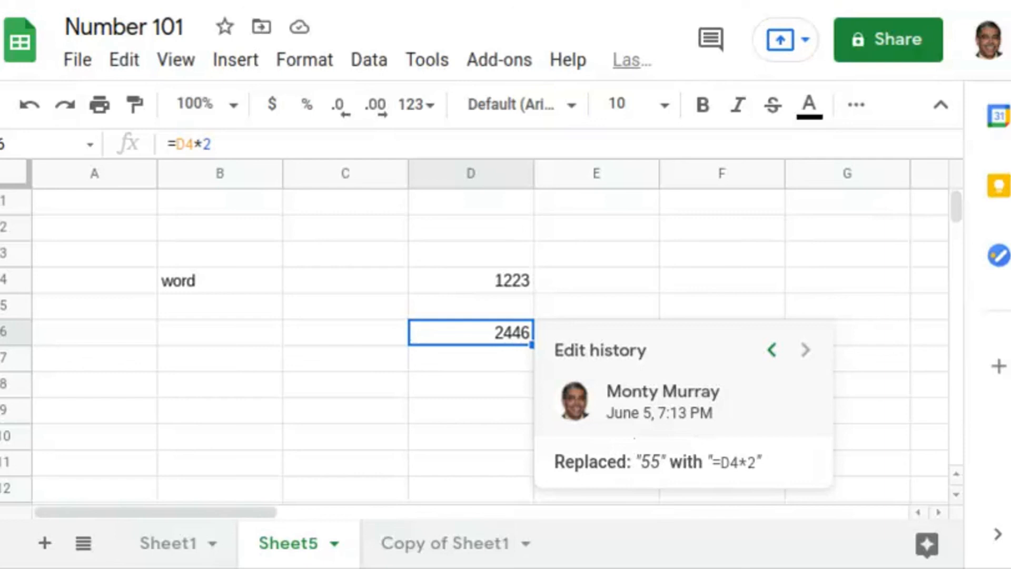
click(737, 284)
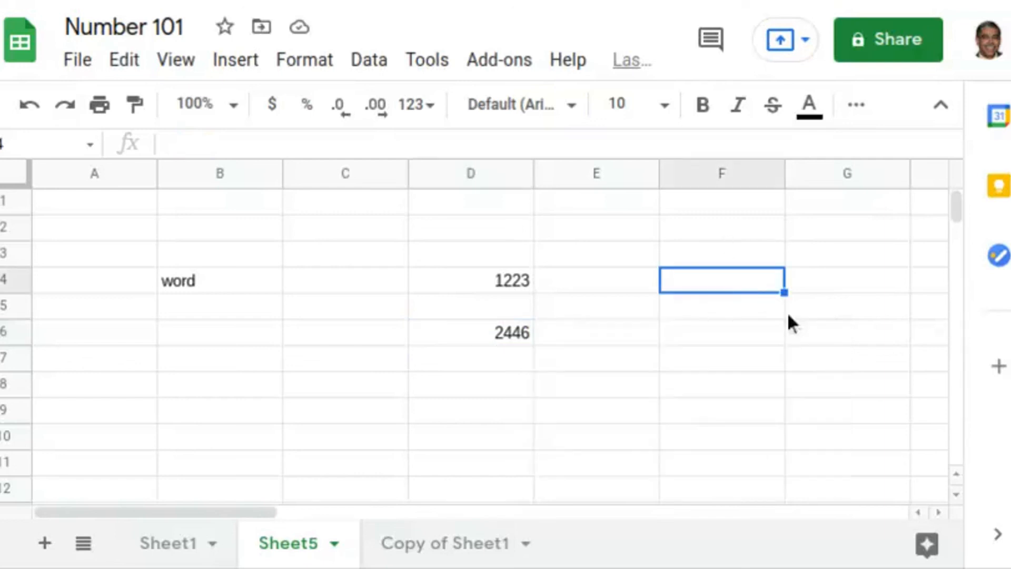